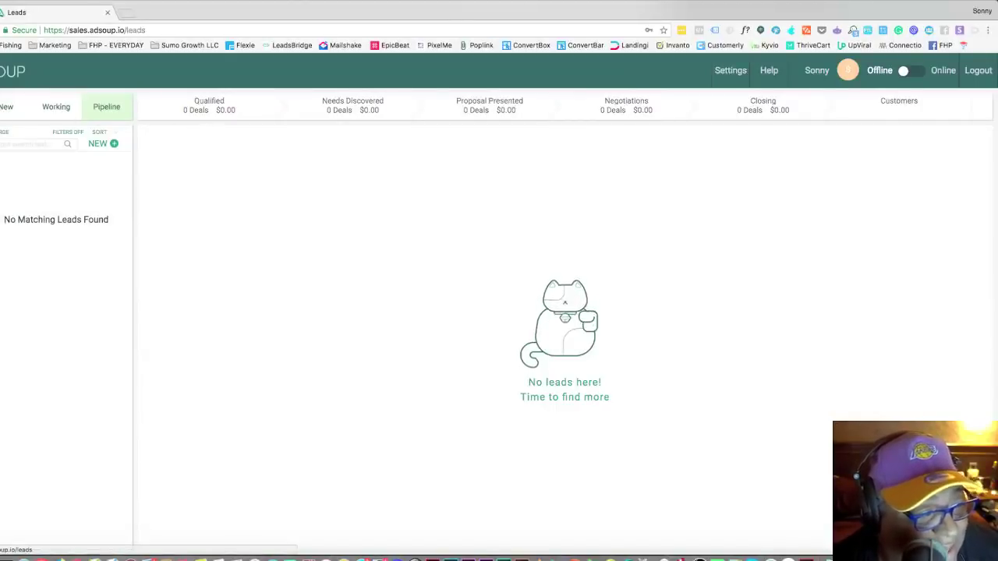
Switch the leads sidebar to the New leads list.
left_click(2, 109)
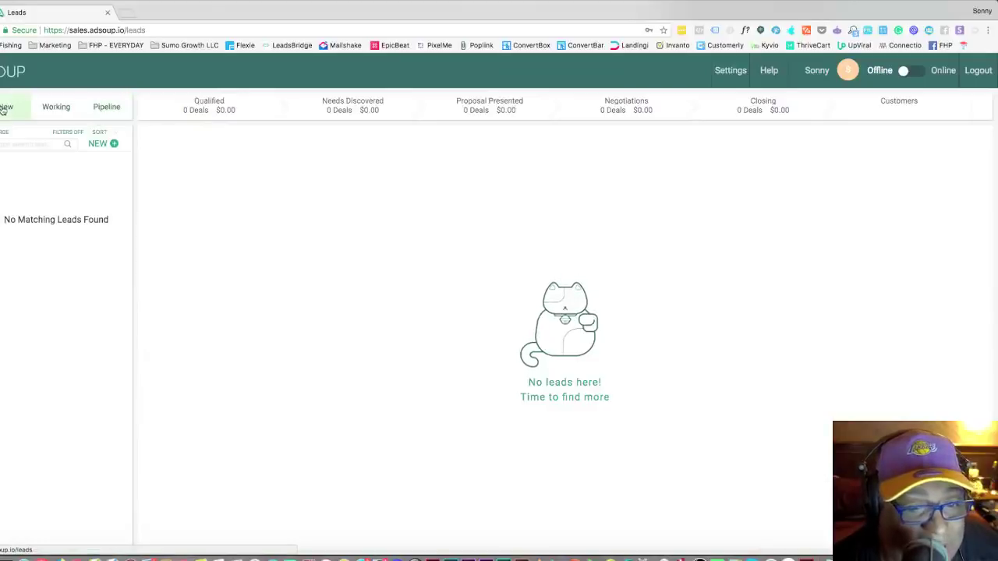
Open Settings > Billing and scroll through the subscription plan cards and billing form.
left_click(725, 72)
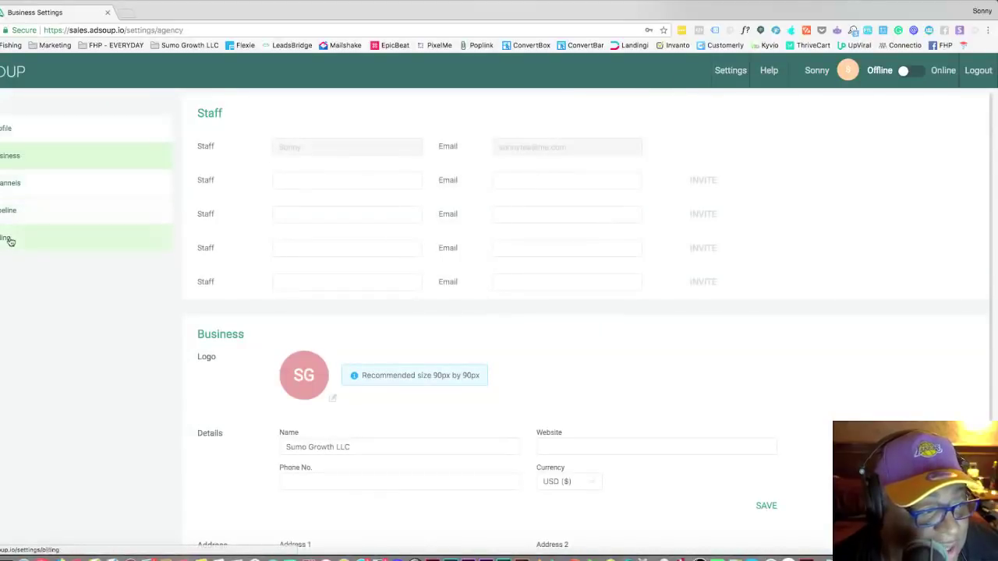
left_click(10, 242)
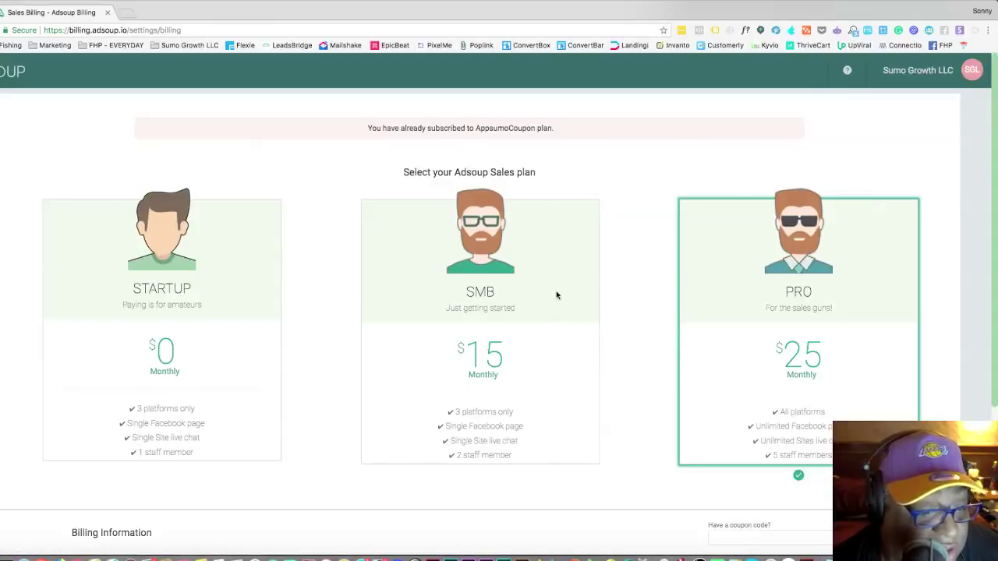
scroll(558, 312, "down", 3)
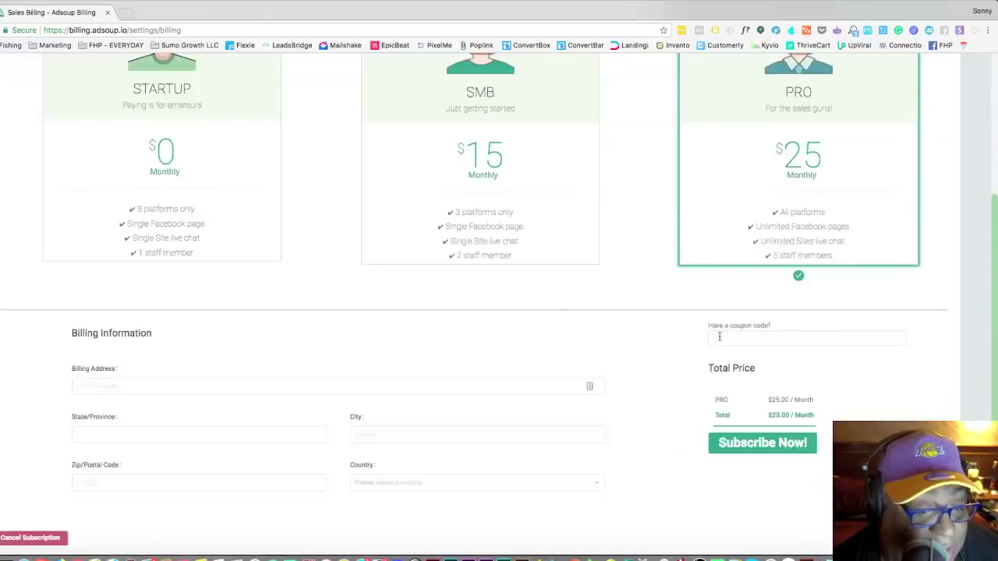
scroll(719, 337, "up", 3)
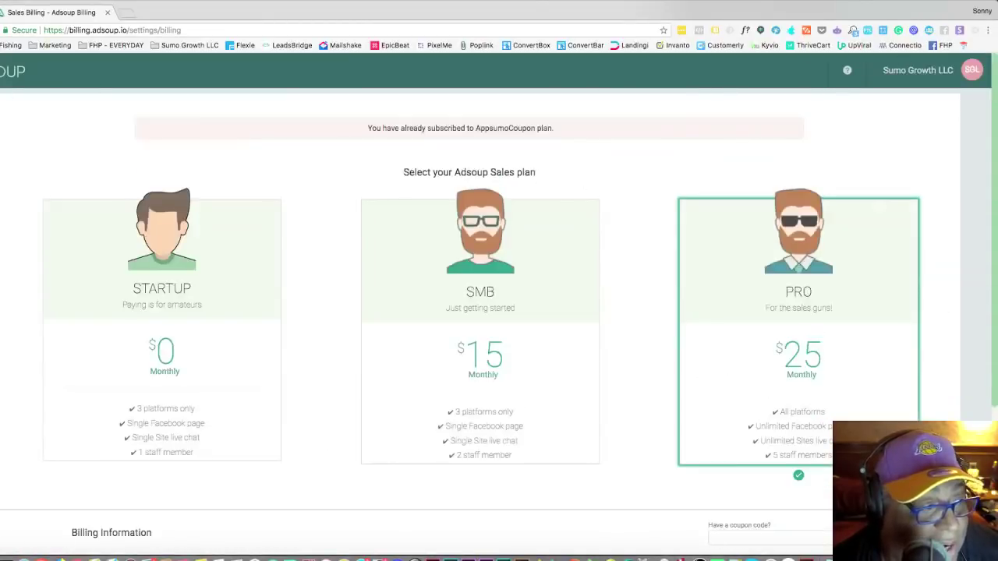
scroll(212, 286, "down", 3)
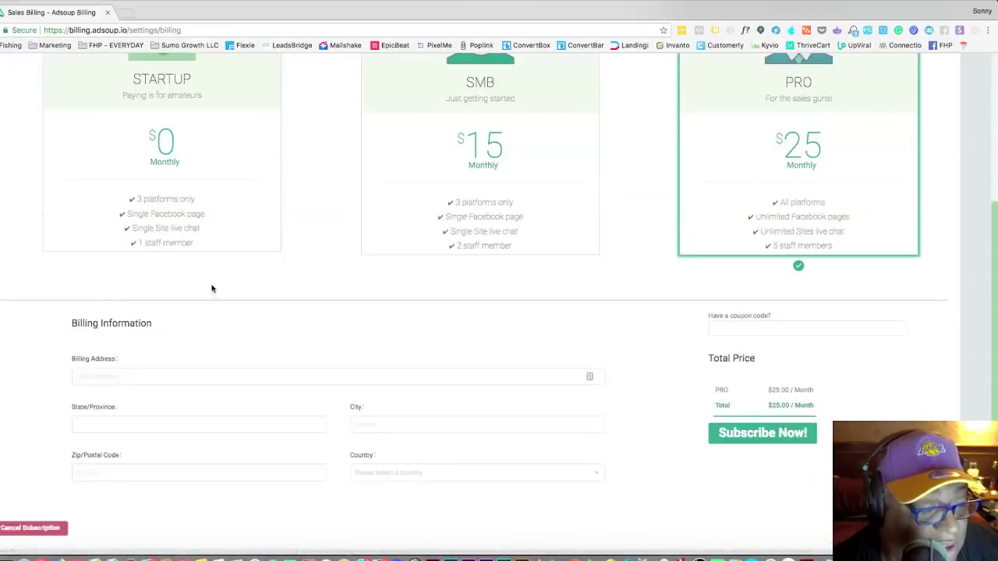
scroll(211, 289, "up", 3)
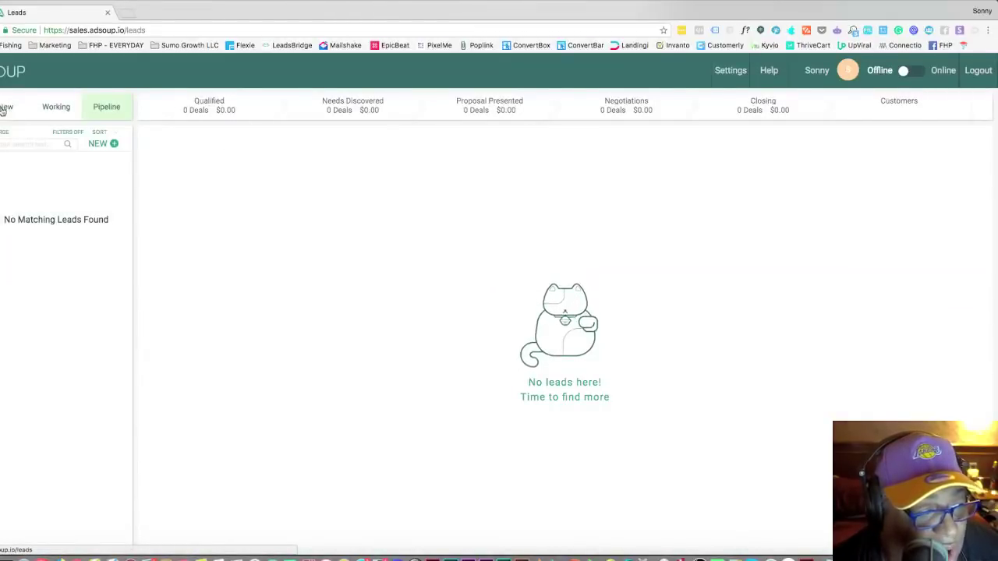
Show New leads, check the single-entry Customers list, then return to the leads pipeline.
left_click(3, 110)
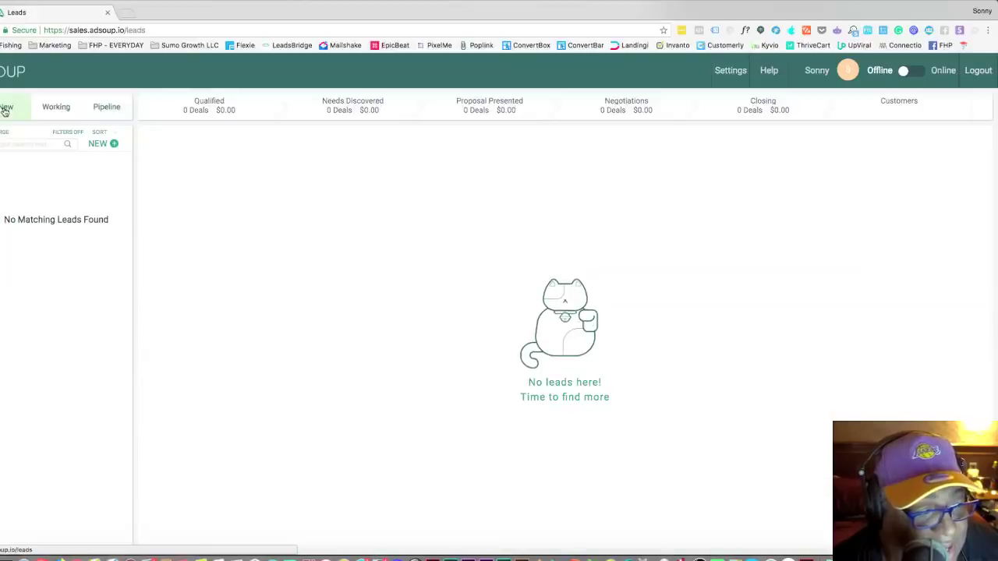
left_click(3, 133)
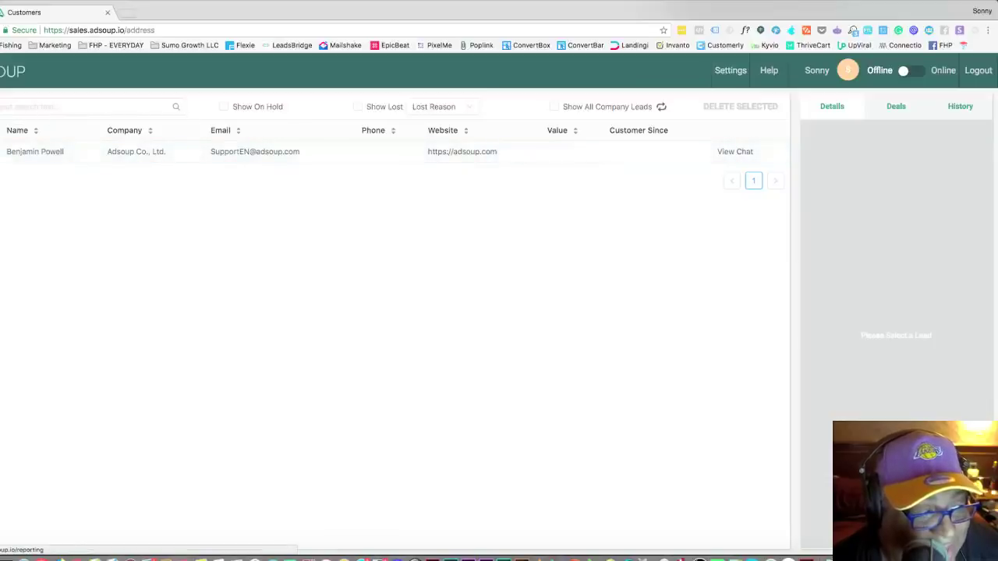
left_click(2, 109)
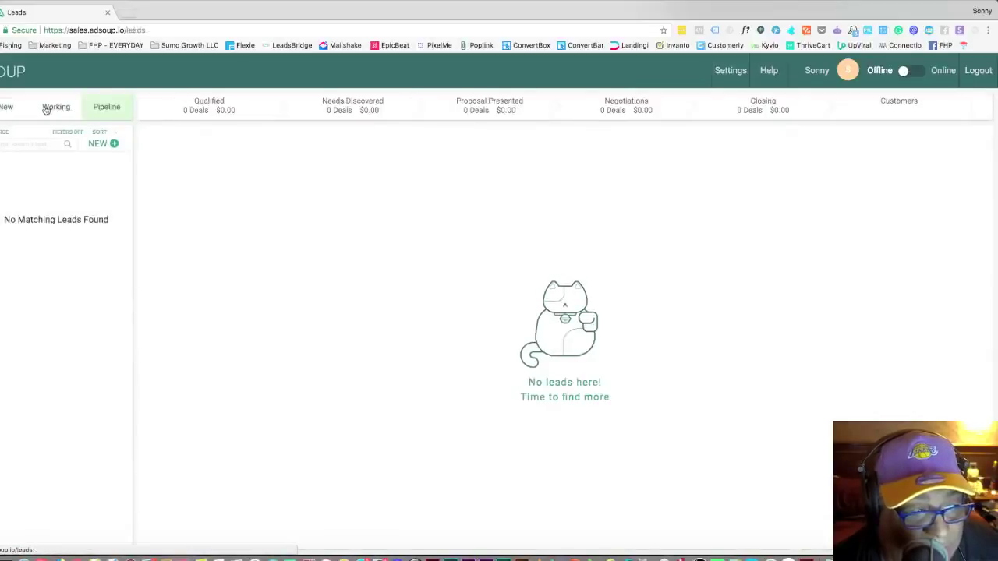
left_click(17, 107)
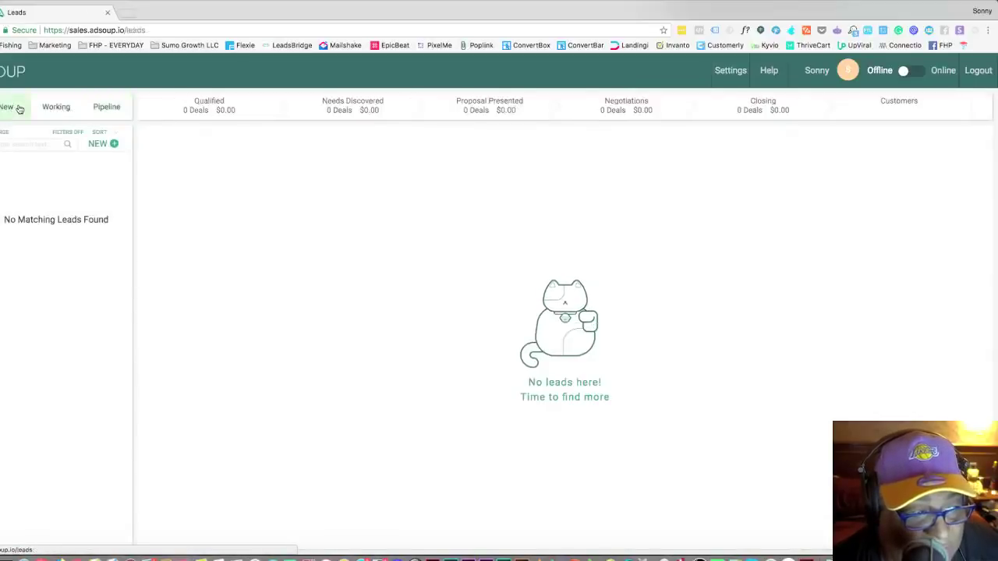
Scroll the 2018-07-01 to 2018-07-17 report through the all-zero Channel Breakout tables and back up.
left_click(58, 109)
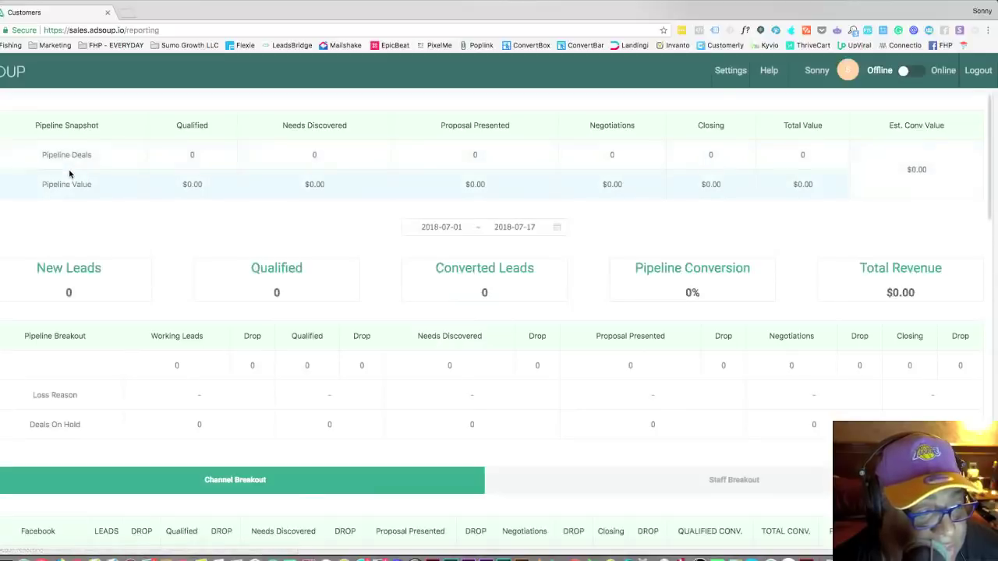
scroll(102, 180, "down", 2)
scroll(102, 180, "down", 1)
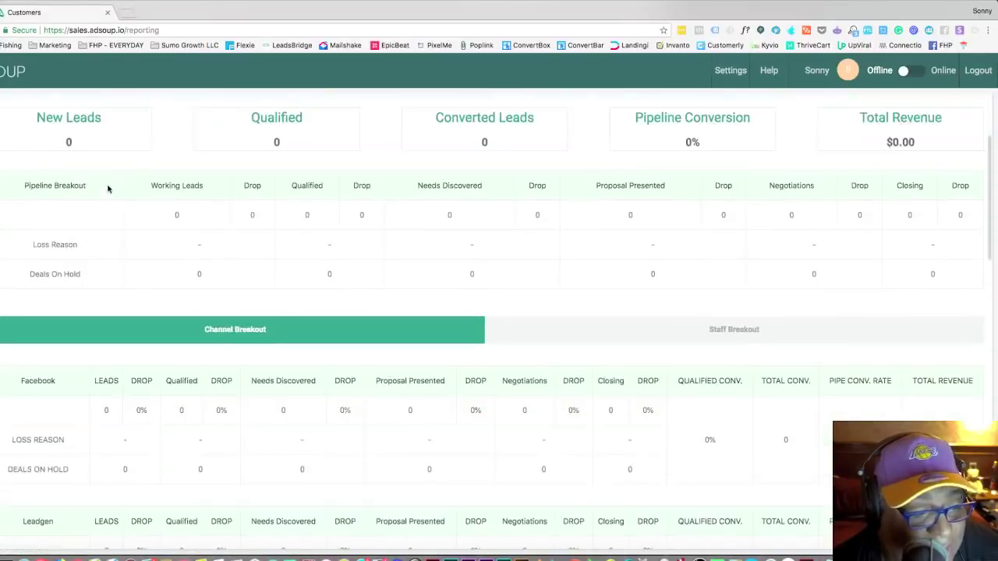
scroll(108, 187, "down", 2)
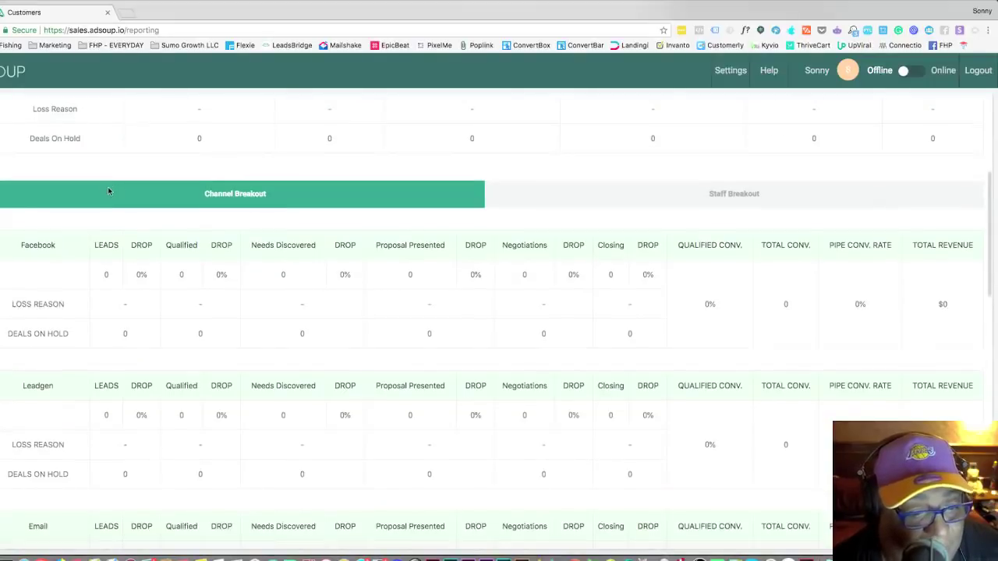
scroll(107, 187, "down", 7)
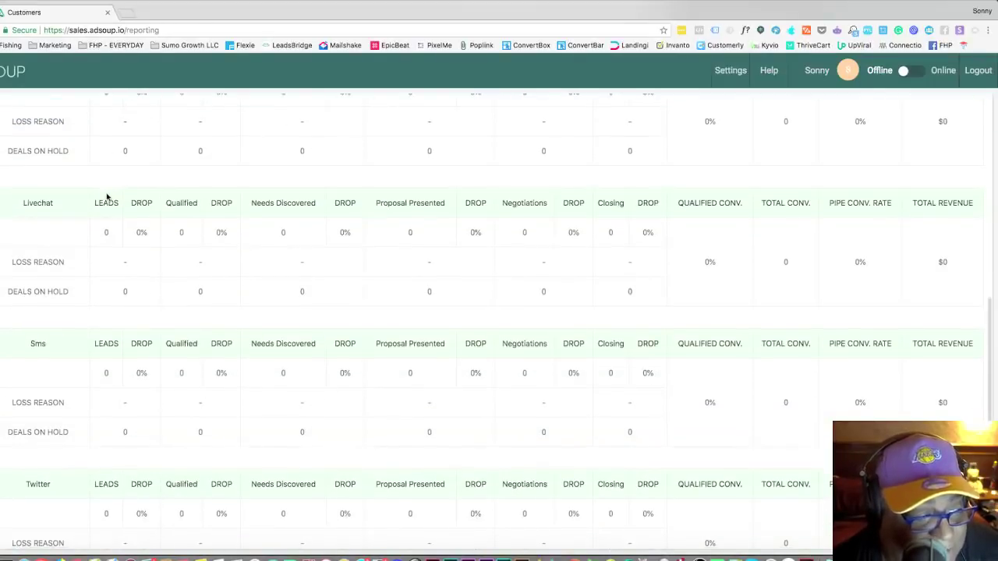
scroll(107, 197, "down", 2)
scroll(108, 197, "down", 2)
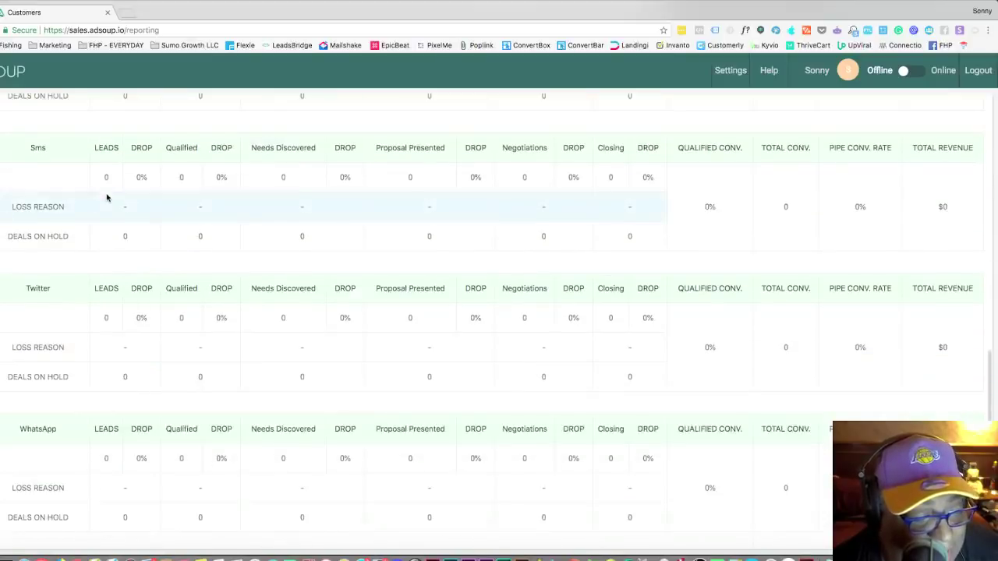
scroll(107, 196, "down", 3)
scroll(108, 195, "down", 2)
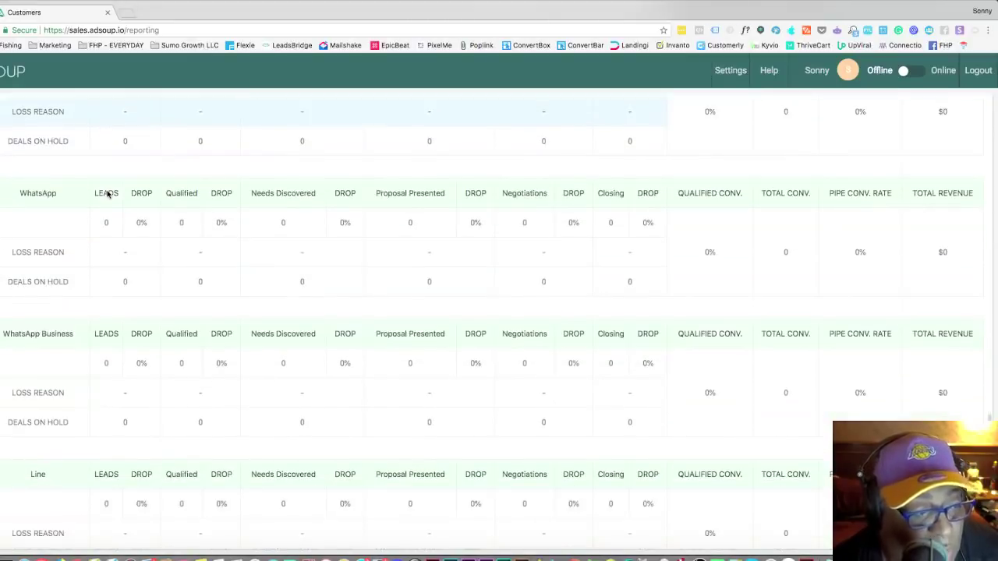
scroll(107, 193, "down", 1)
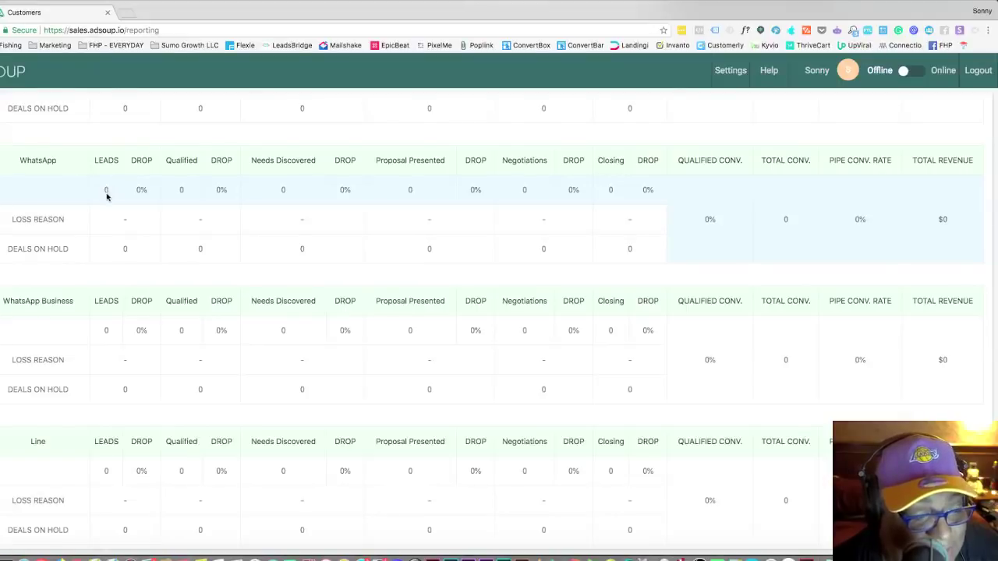
scroll(111, 230, "up", 15)
scroll(114, 225, "up", 4)
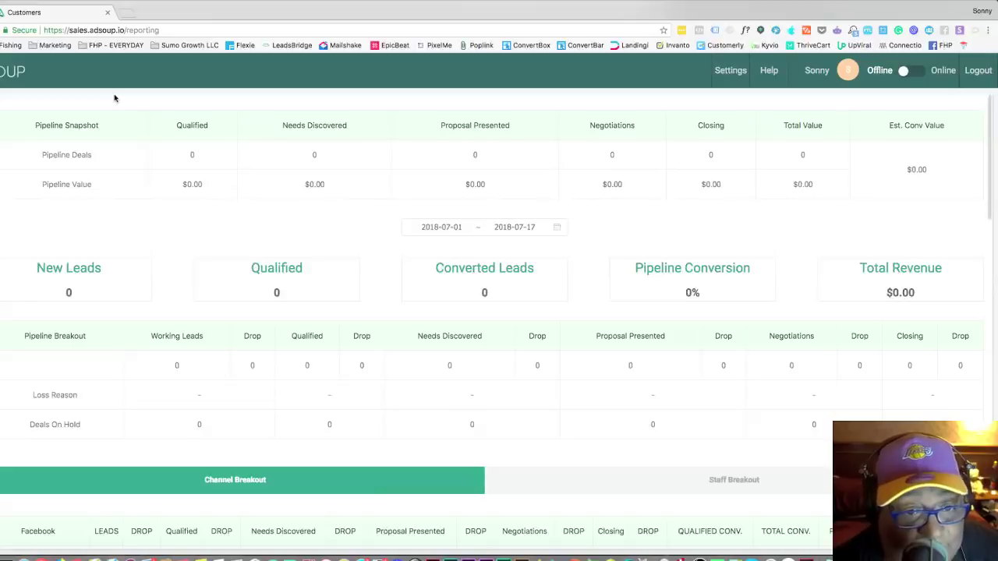
Browse the Channels settings, then view the Pipeline stages Qualified through Closing plus empty Stage 6.
left_click(736, 72)
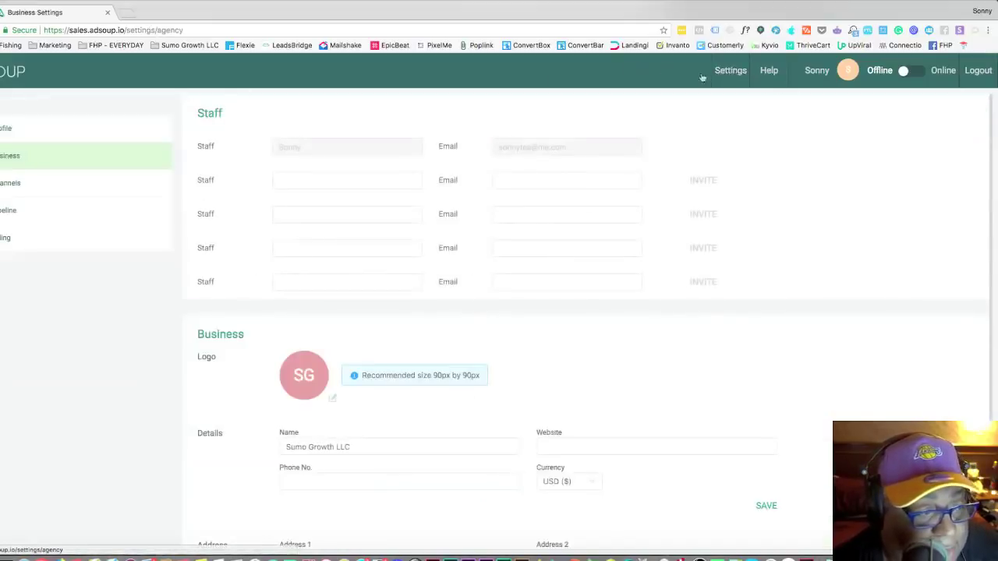
left_click(9, 196)
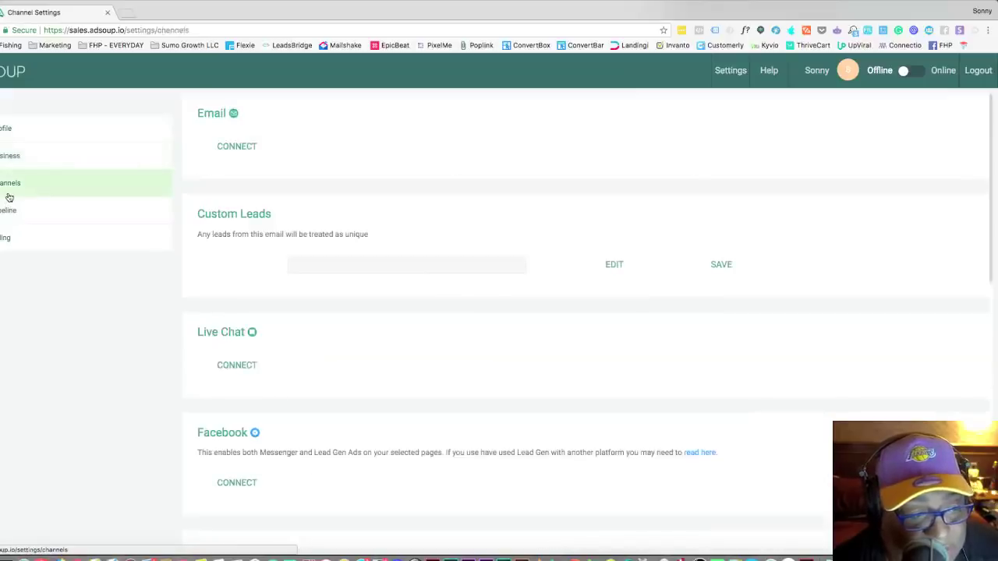
scroll(259, 179, "down", 1)
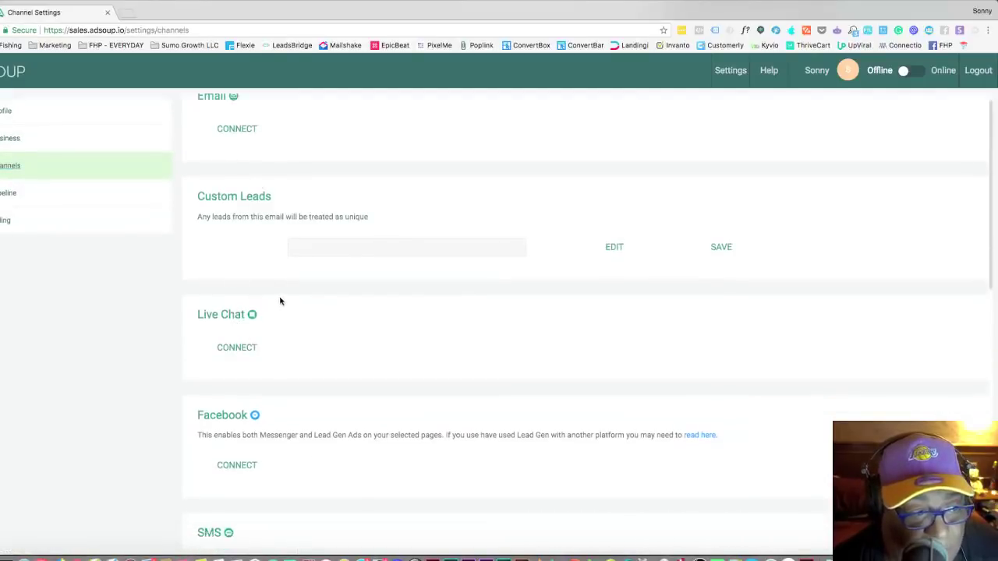
scroll(281, 302, "down", 3)
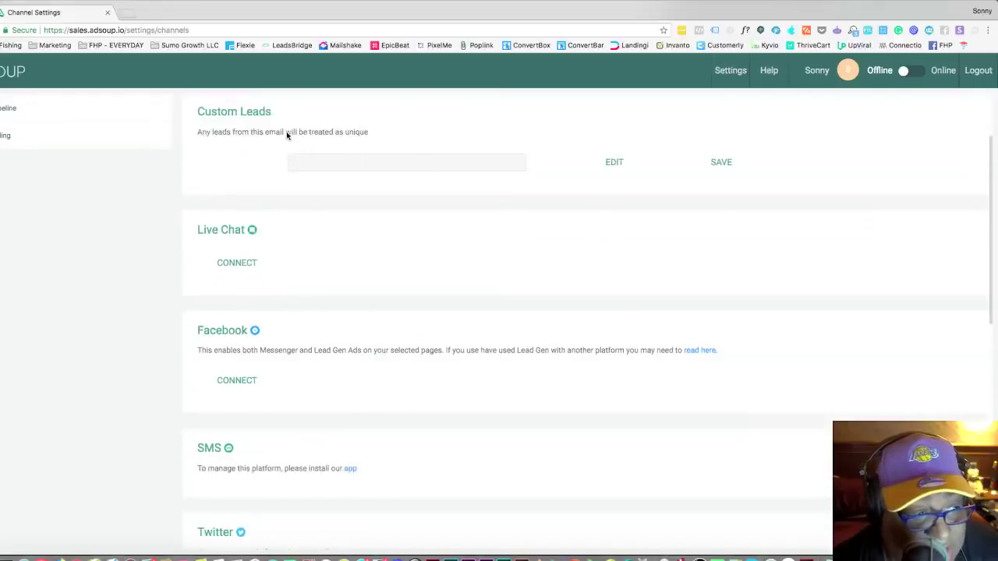
scroll(309, 190, "down", 3)
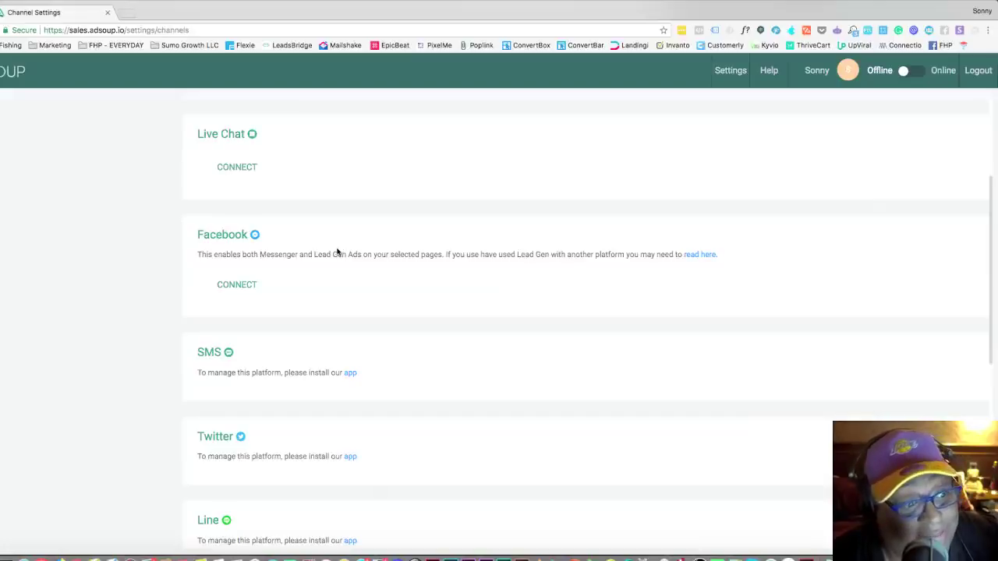
scroll(336, 251, "down", 4)
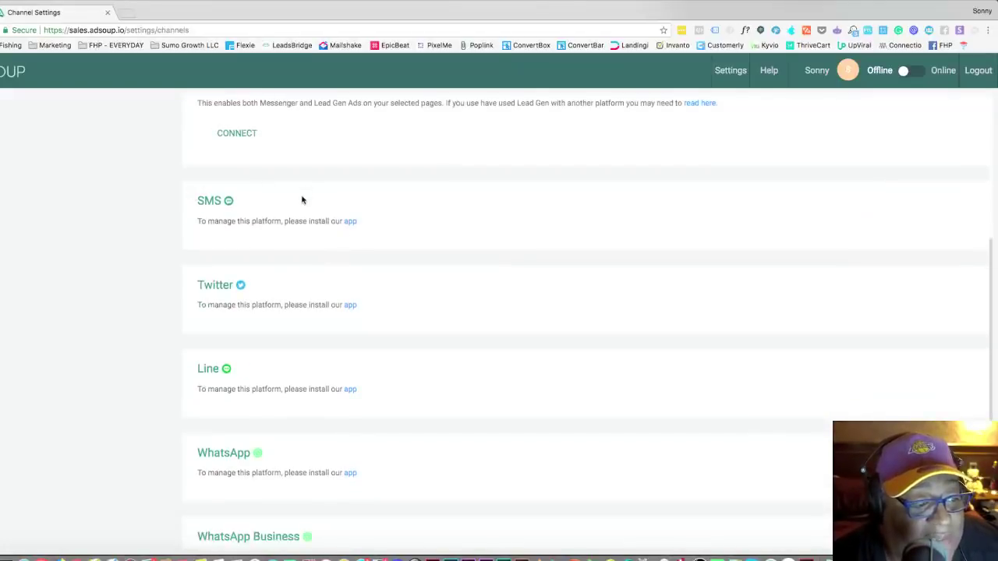
scroll(301, 209, "down", 2)
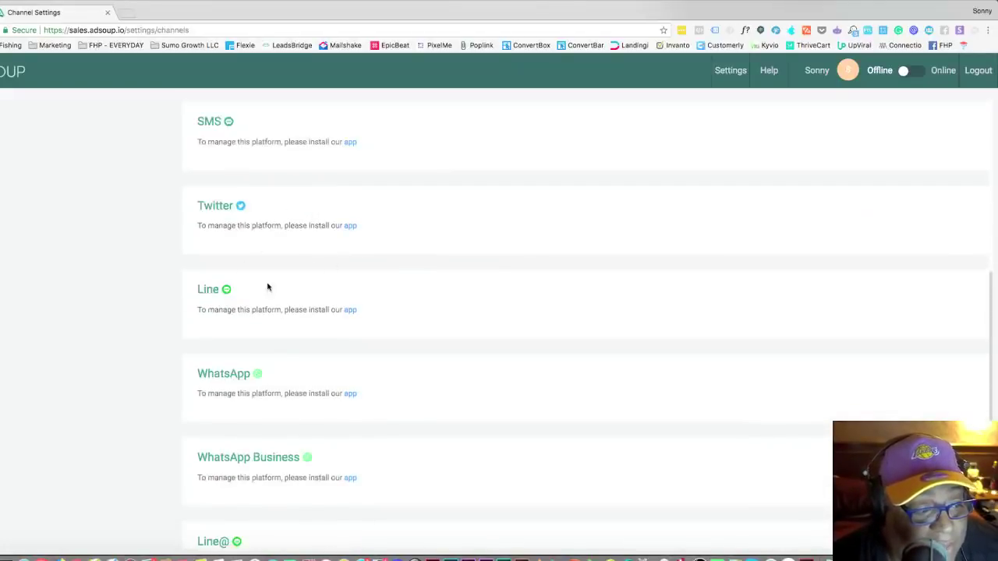
scroll(250, 316, "down", 5)
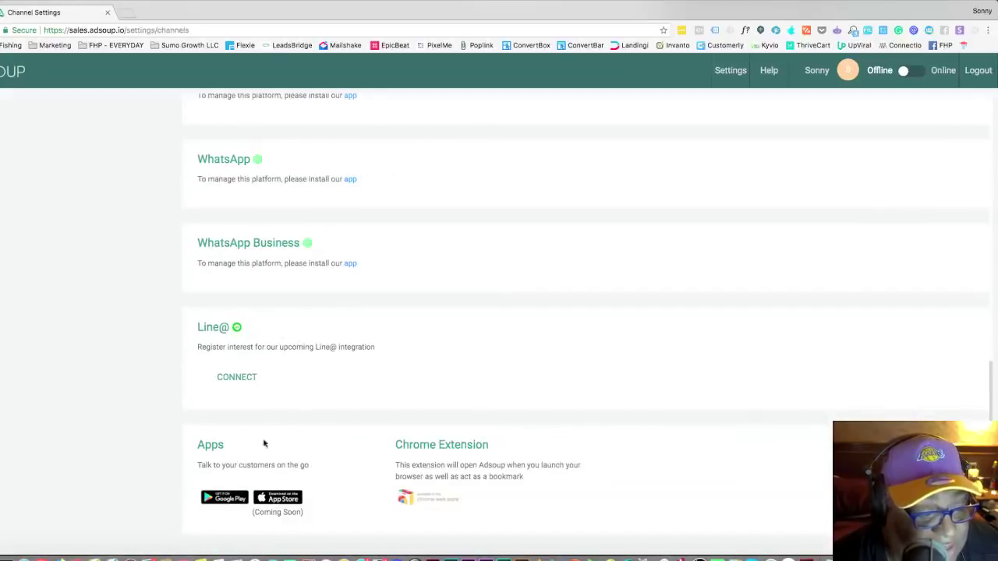
scroll(351, 402, "up", 15)
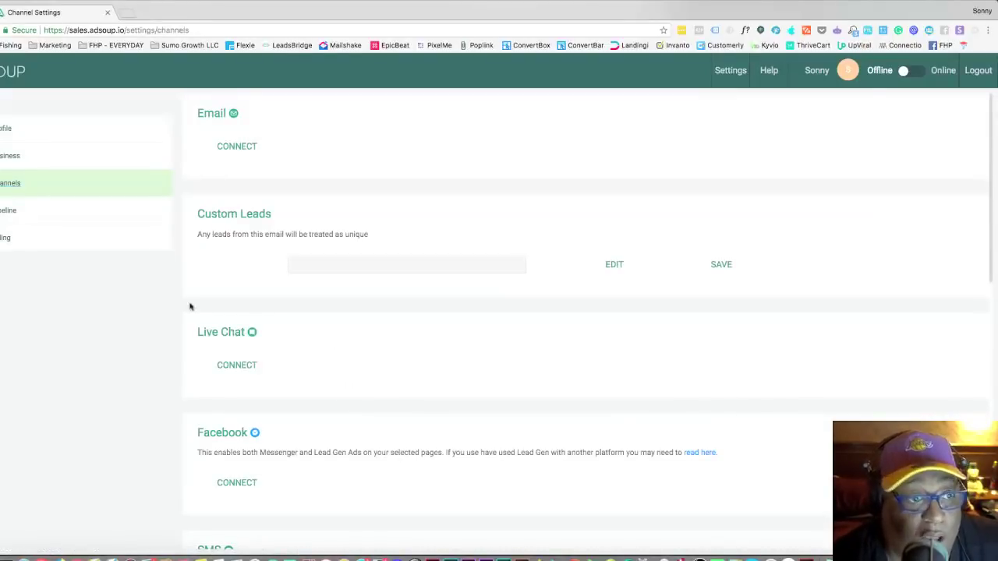
left_click(18, 210)
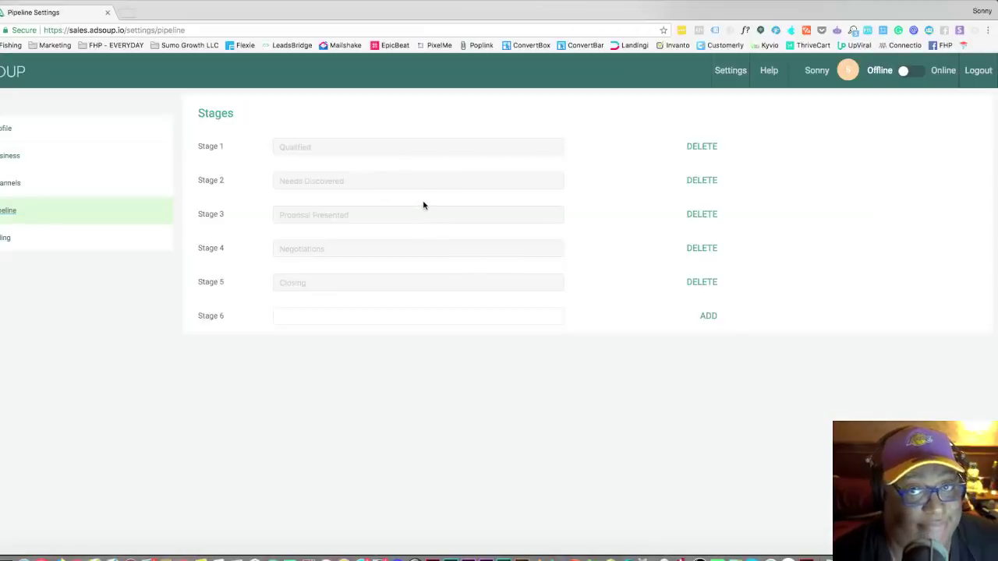
Show the Billing settings with the AppsumoCoupon plan and $0 / Month total.
left_click(4, 241)
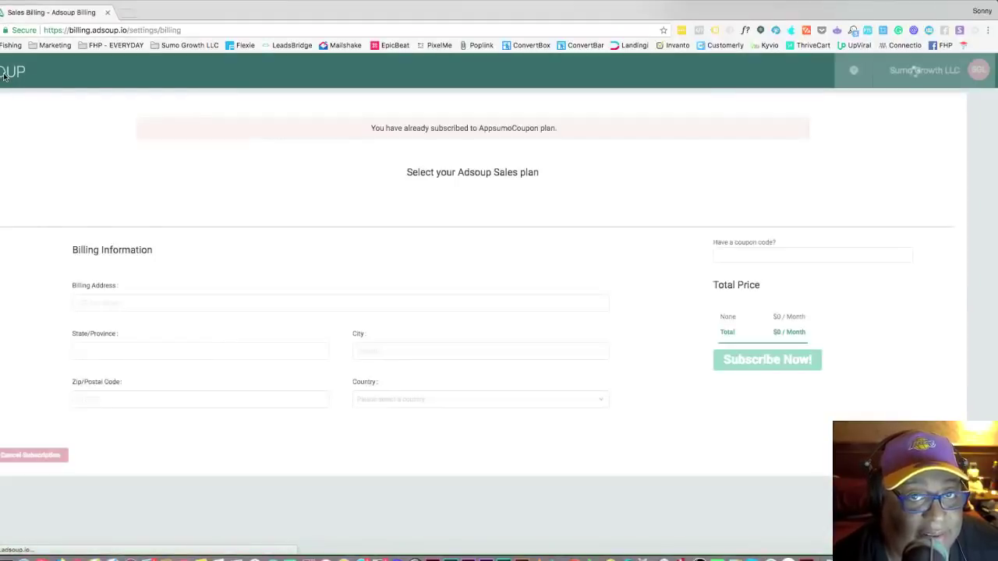
Return from the billing page to the leads pipeline via the AdSoup logo.
left_click(4, 76)
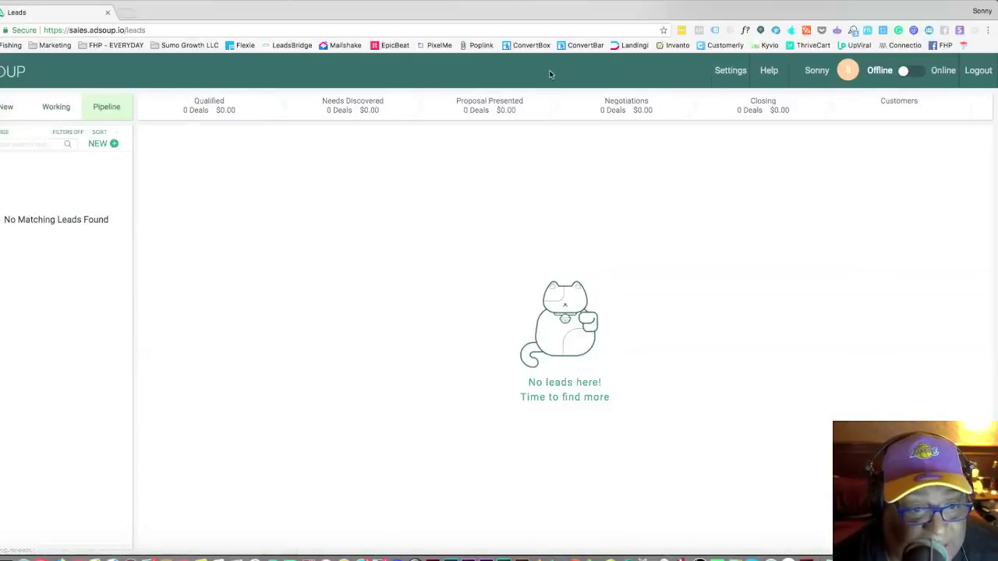
View the Working lead's welcome chat, then open and cancel the Add a new lead form.
left_click(8, 109)
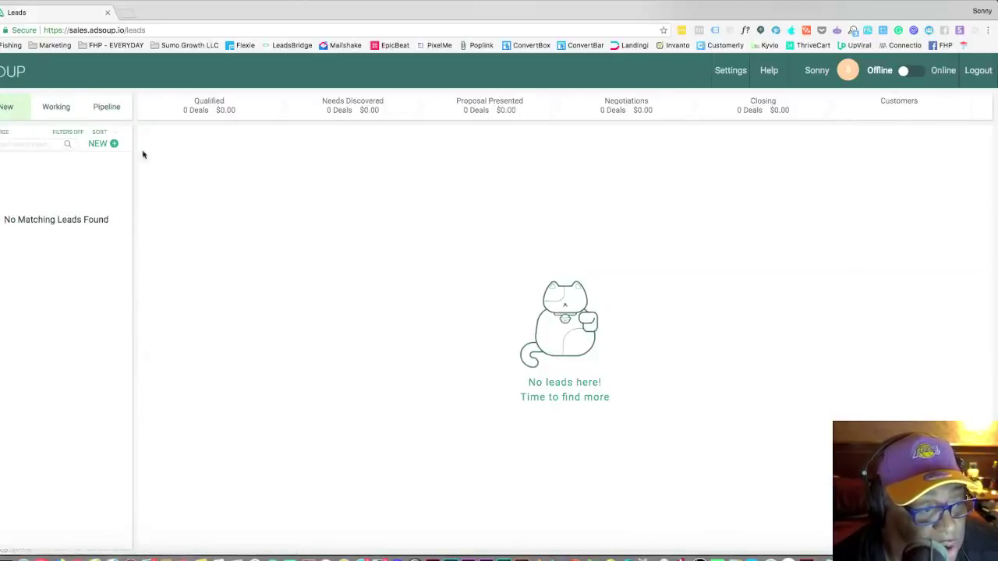
left_click(67, 110)
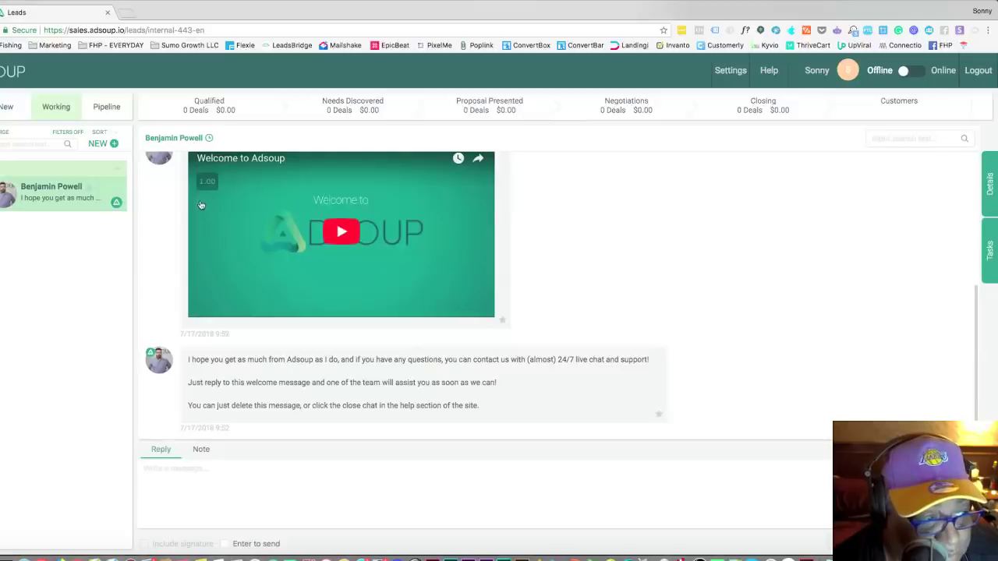
left_click(112, 145)
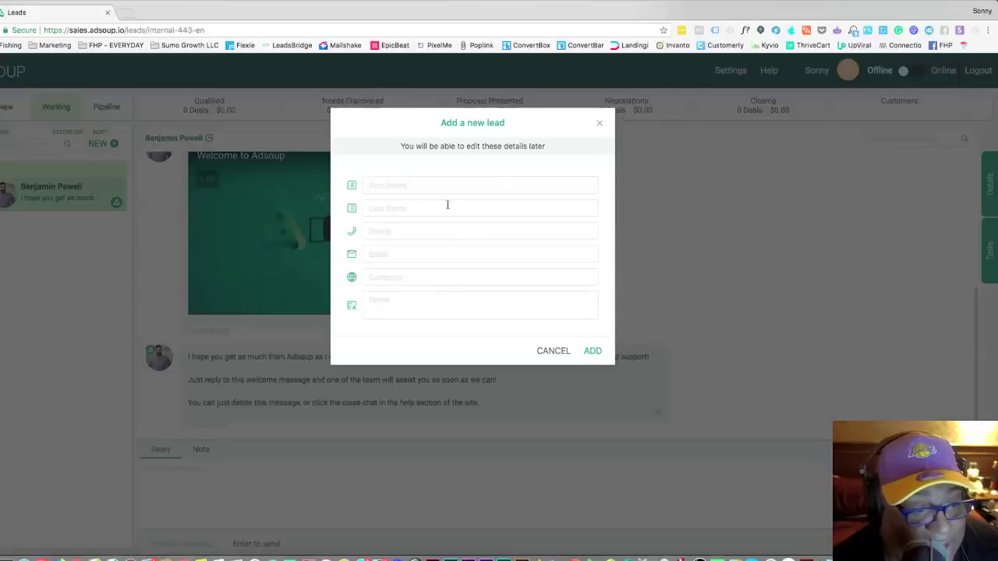
left_click(552, 352)
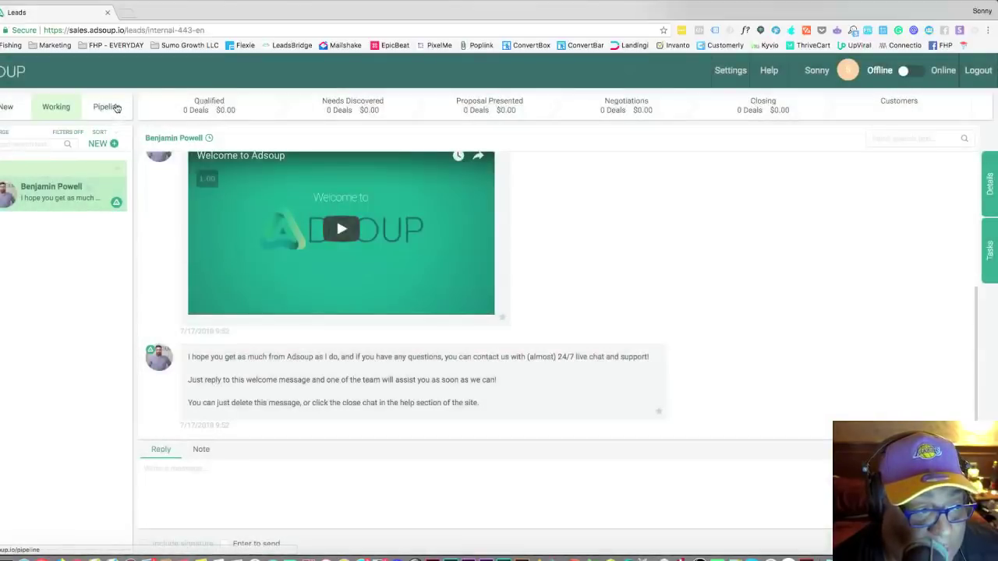
Switch to the Pipeline board, then scroll through the all-zero reporting metrics.
left_click(109, 107)
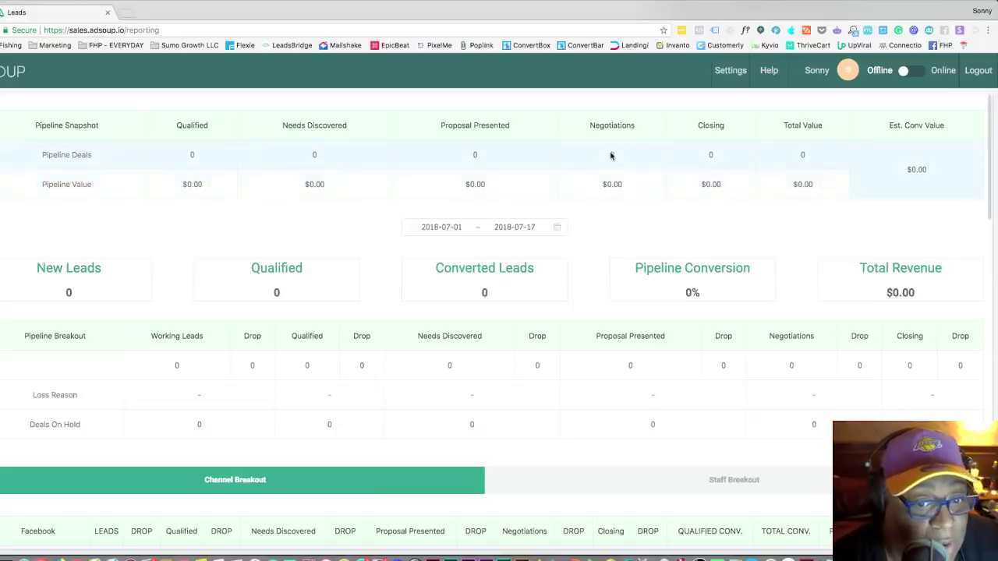
scroll(276, 205, "down", 2)
scroll(276, 204, "down", 1)
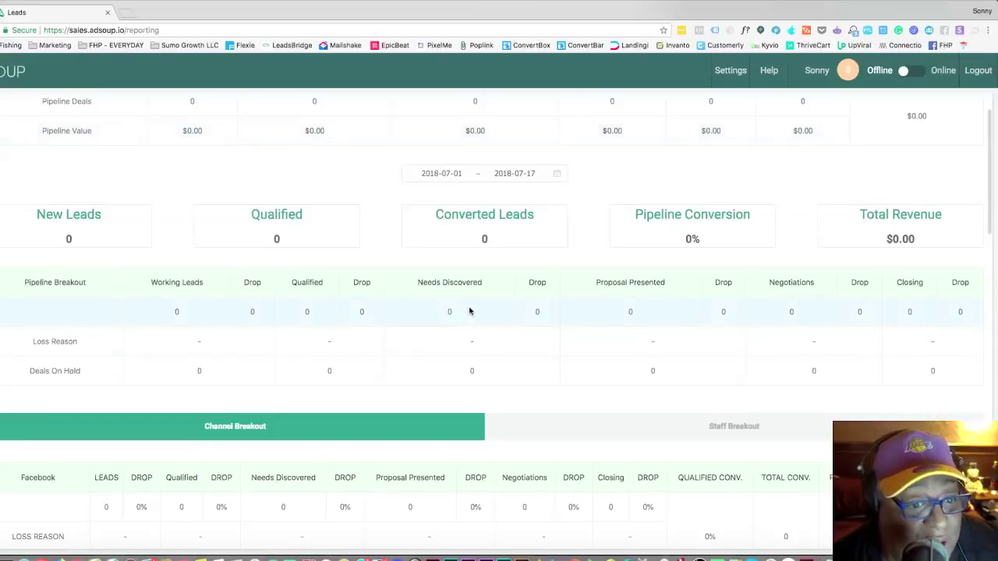
scroll(468, 316, "down", 5)
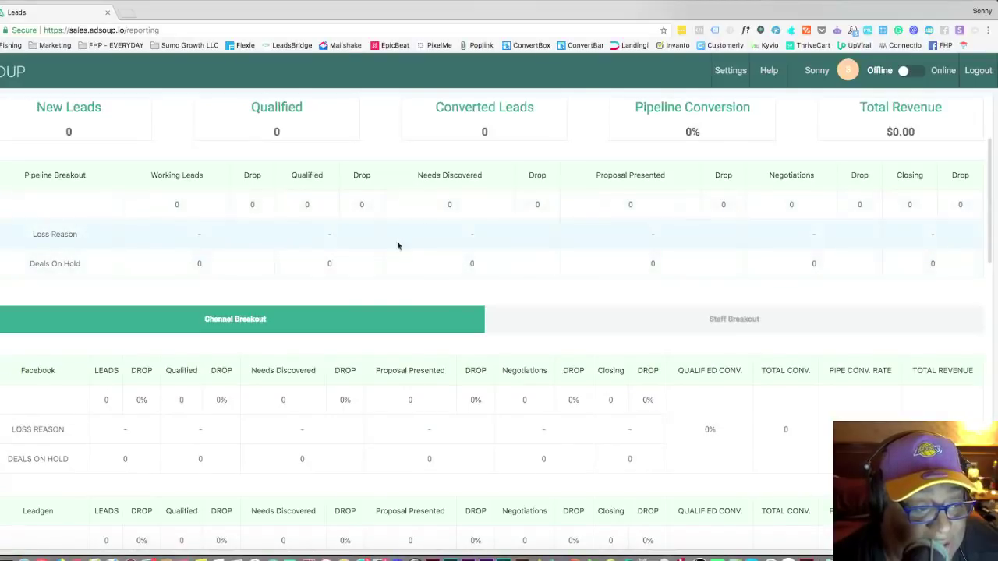
scroll(535, 248, "down", 5)
scroll(535, 248, "down", 1)
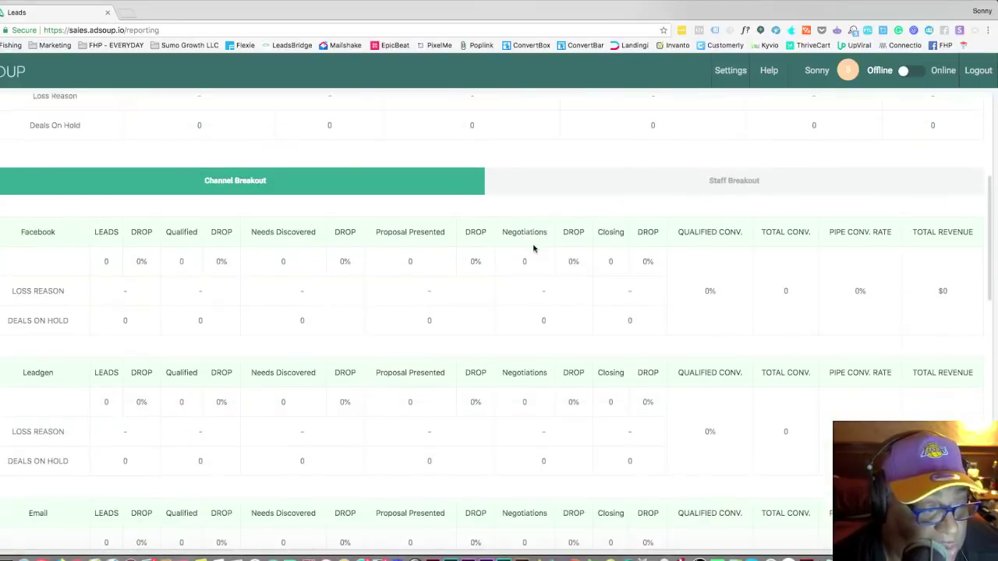
left_click(660, 181)
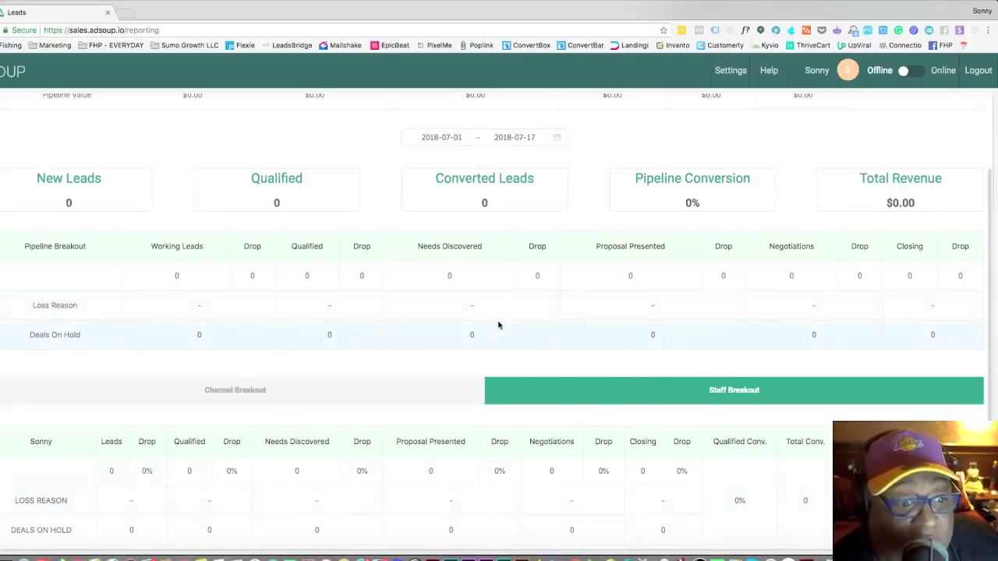
left_click(290, 391)
scroll(301, 381, "down", 5)
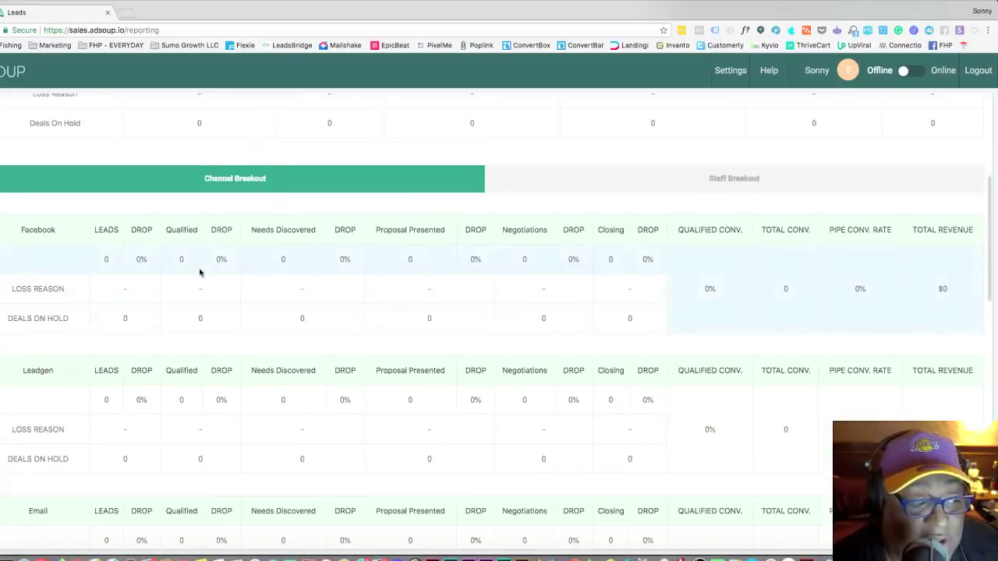
scroll(205, 272, "down", 1)
scroll(212, 279, "down", 1)
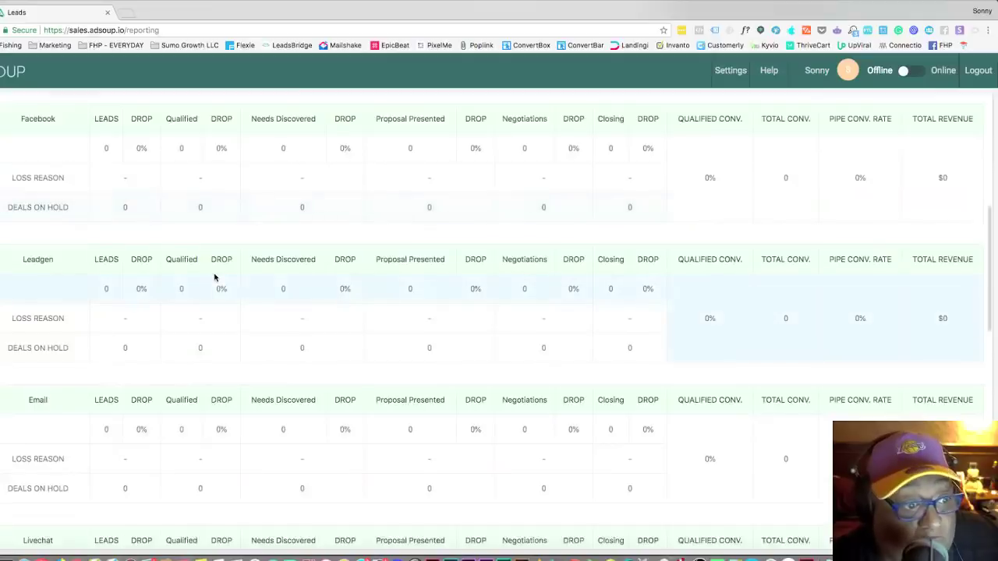
scroll(215, 280, "up", 5)
scroll(251, 222, "up", 1)
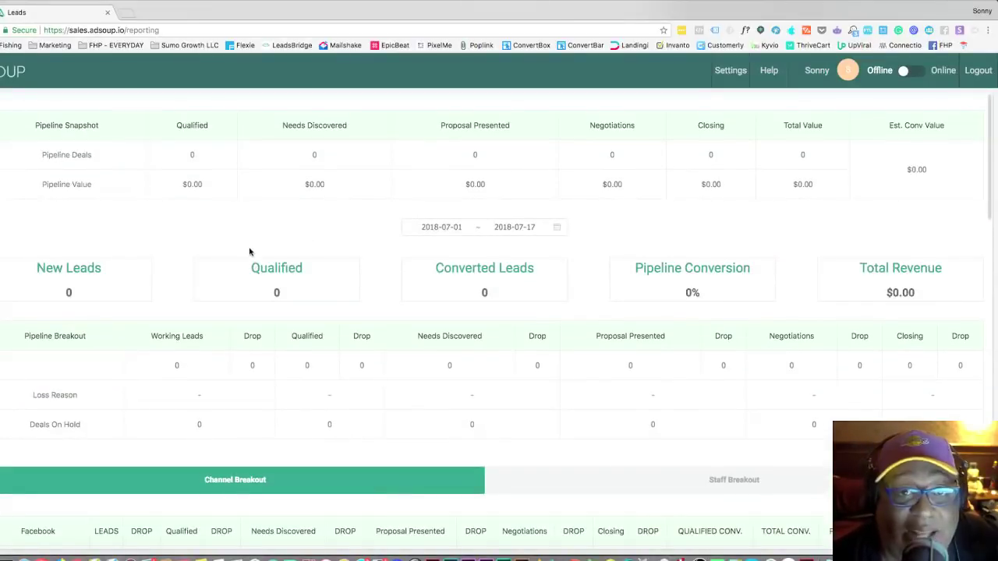
scroll(261, 270, "down", 6)
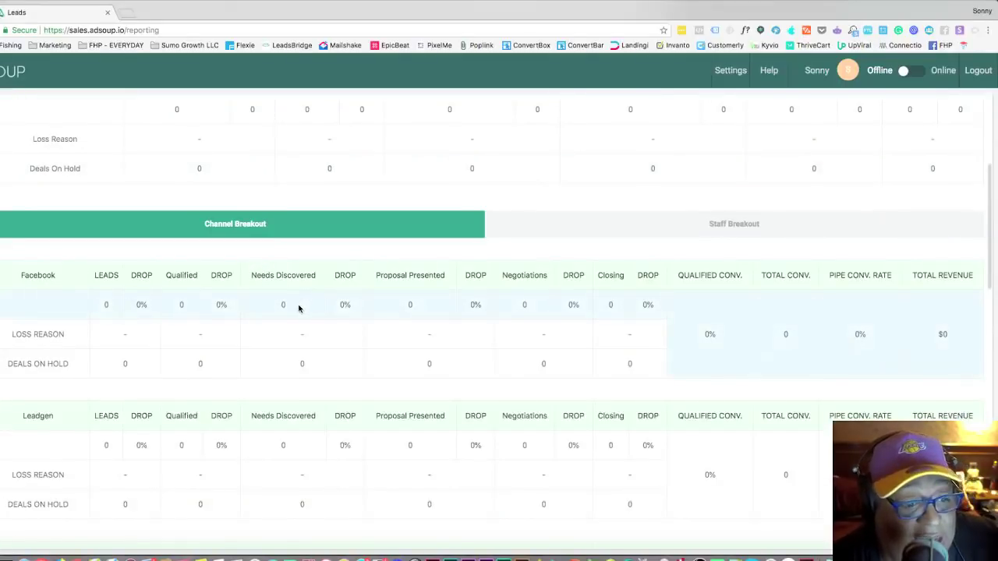
scroll(296, 312, "down", 2)
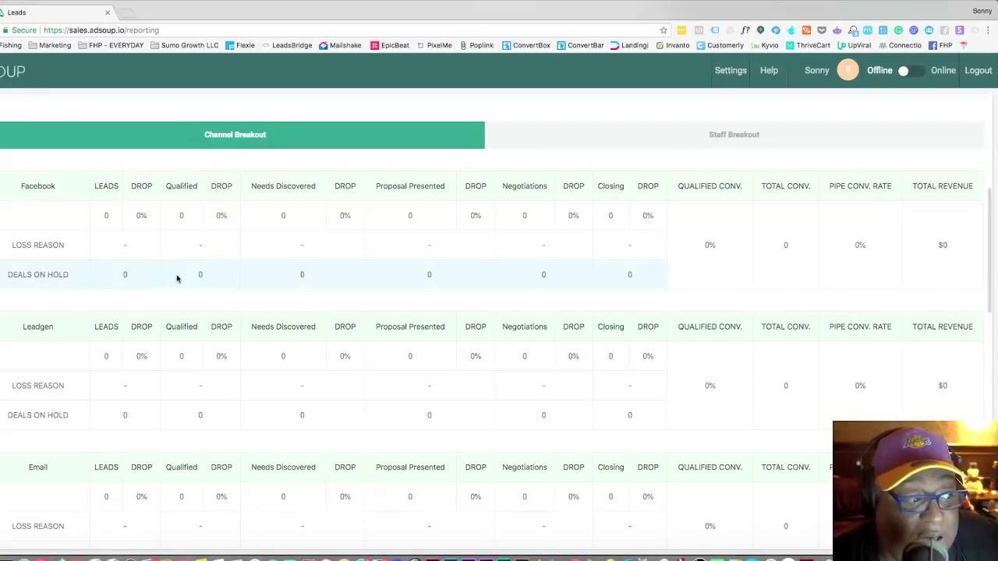
scroll(179, 281, "down", 5)
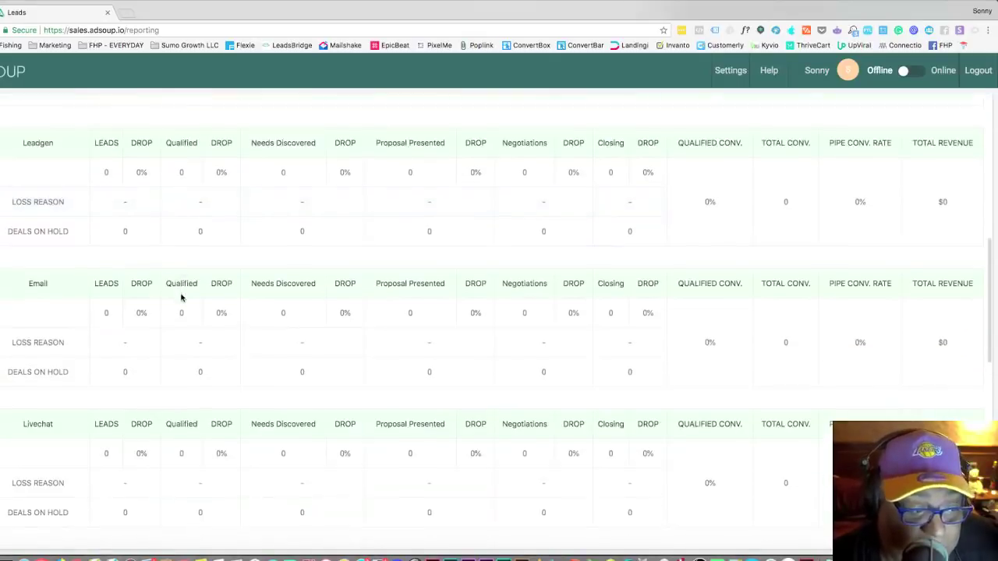
scroll(181, 296, "down", 4)
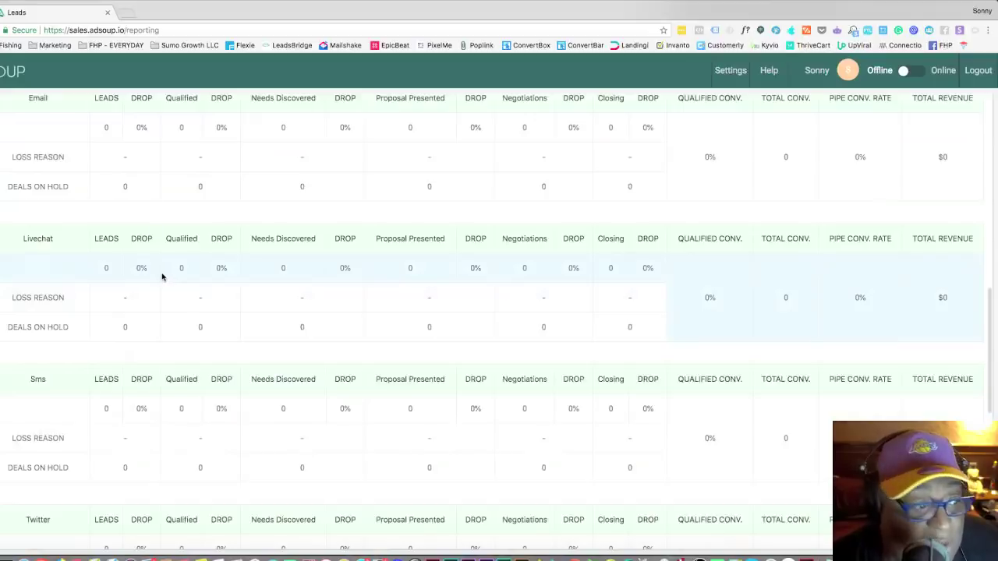
scroll(171, 285, "down", 5)
scroll(172, 296, "up", 20)
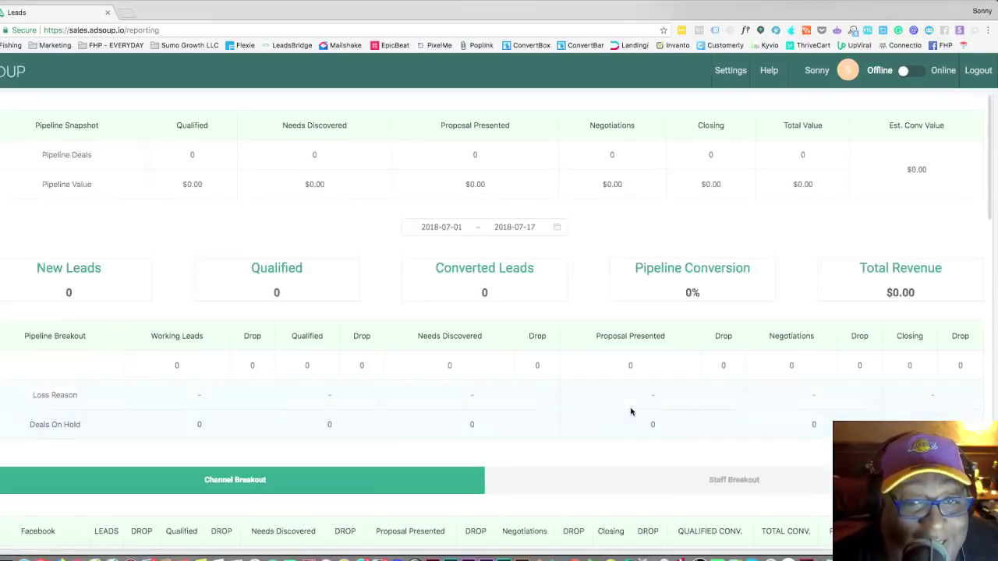
scroll(590, 401, "down", 5)
scroll(590, 401, "down", 12)
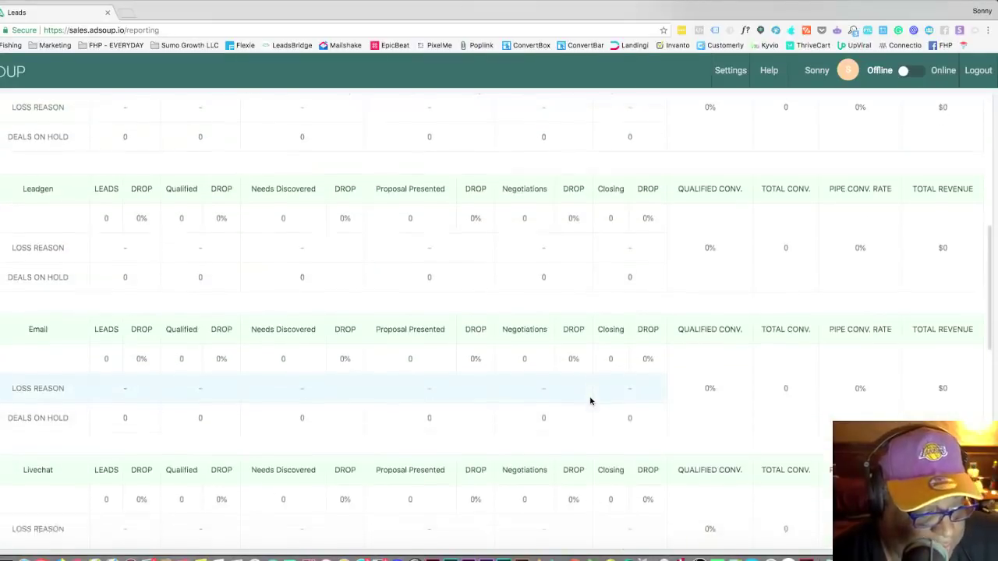
scroll(544, 419, "down", 13)
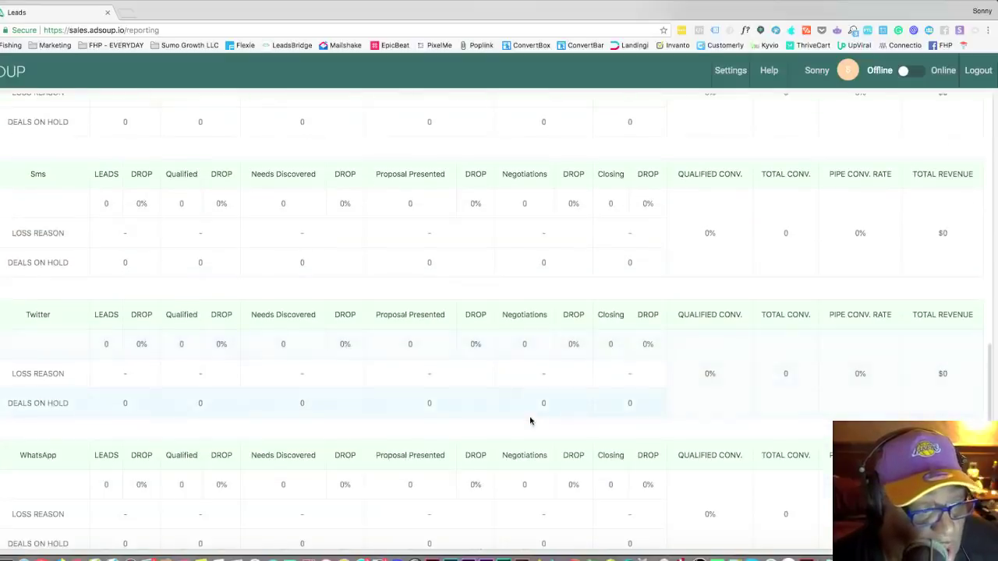
scroll(529, 418, "down", 1)
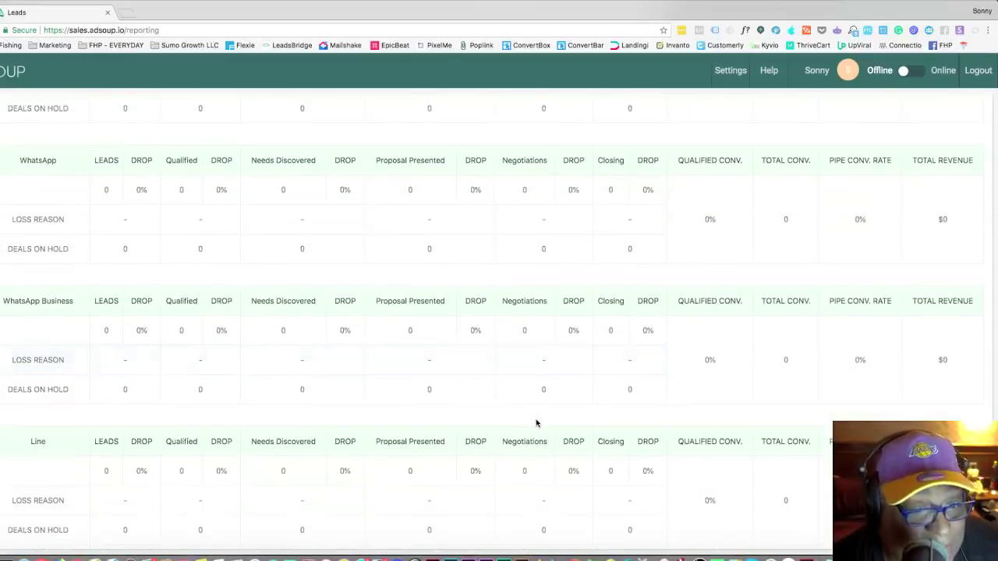
scroll(470, 310, "up", 20)
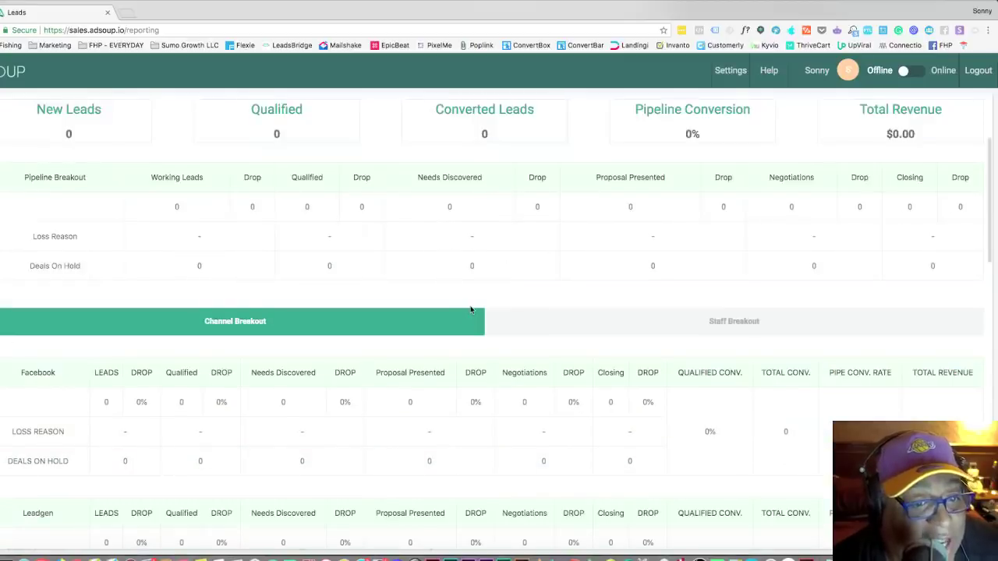
scroll(484, 310, "up", 4)
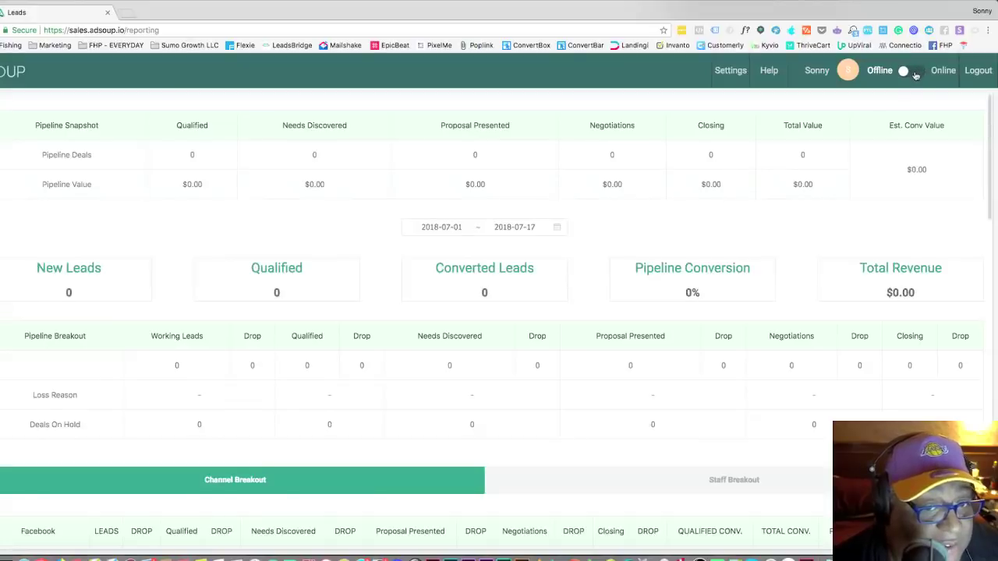
Check the Help dropdown, then go back to the empty leads pipeline board.
left_click(766, 72)
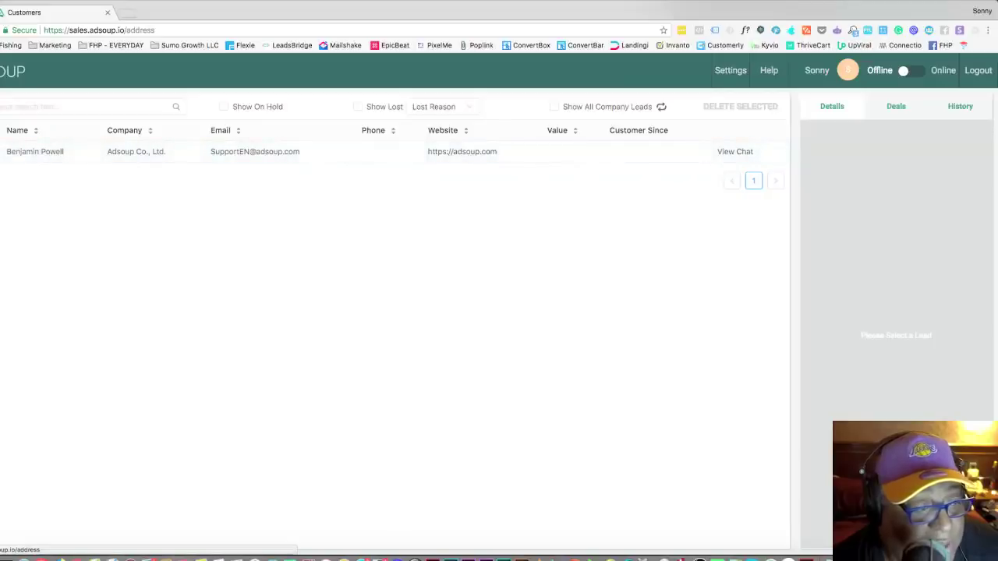
left_click(1, 117)
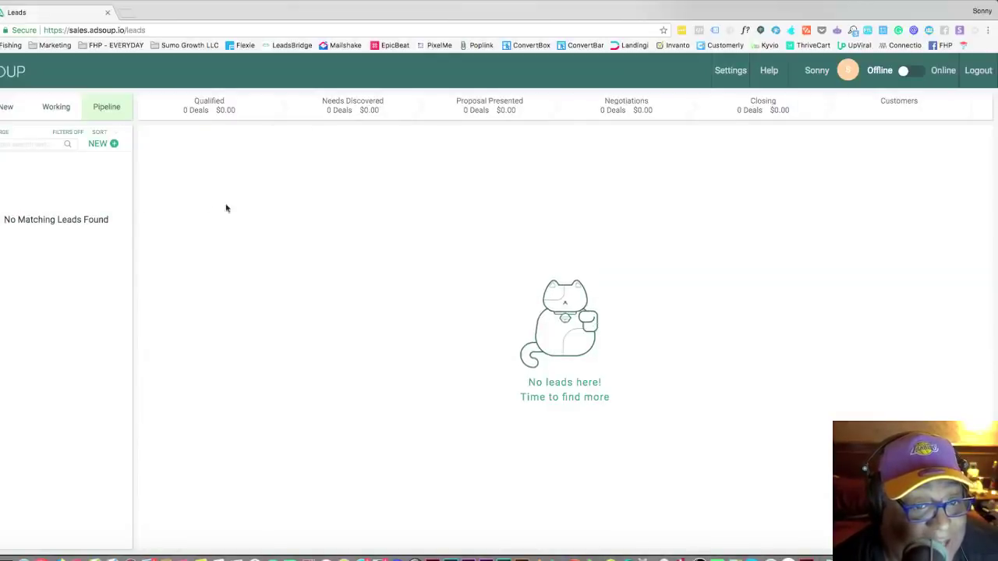
Open Settings and look through the Channels and Profile settings pages.
left_click(730, 71)
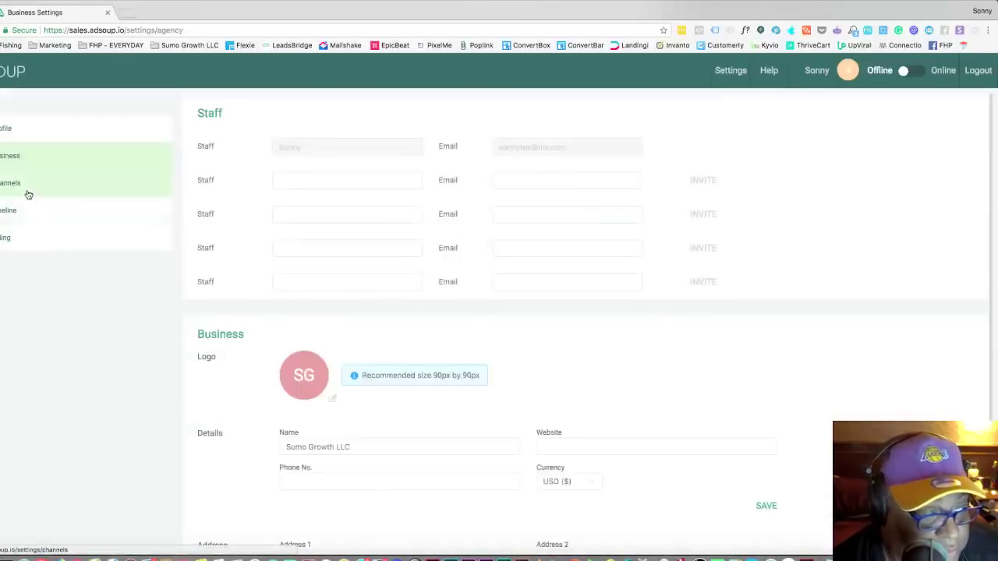
left_click(23, 190)
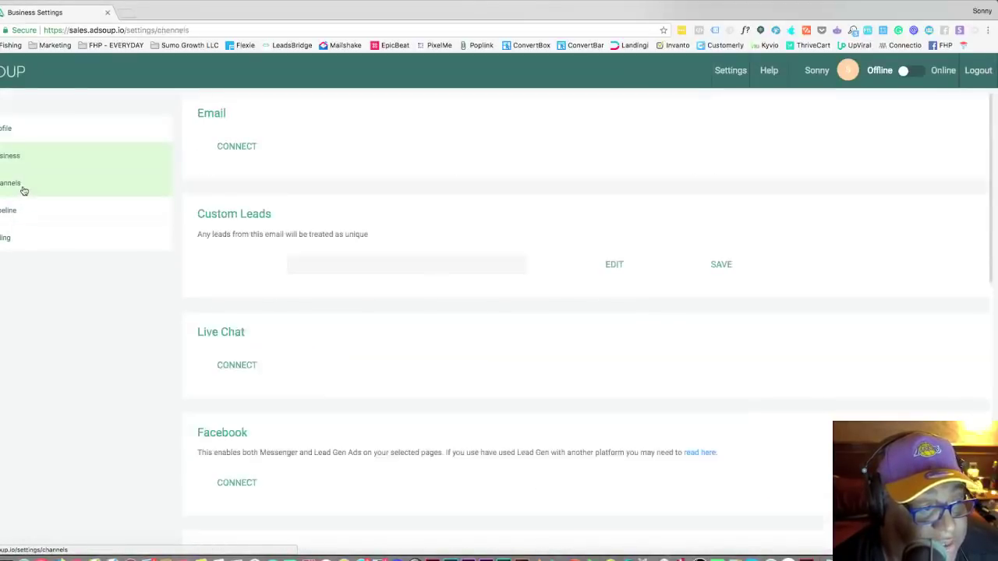
left_click(30, 137)
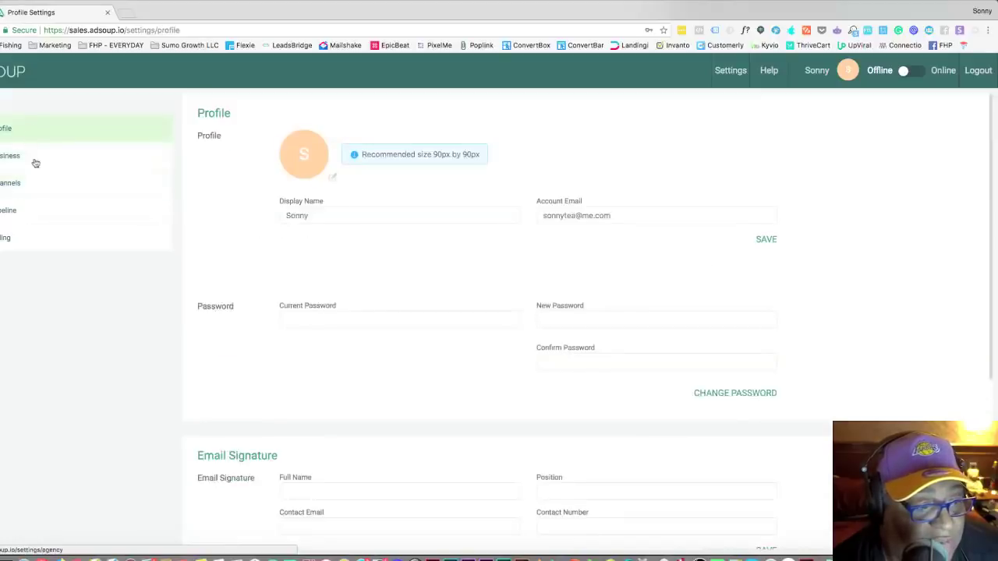
Review the profile page, then go to Business settings with the staff list and Sumo Growth LLC details.
scroll(359, 262, "down", 3)
scroll(353, 270, "down", 2)
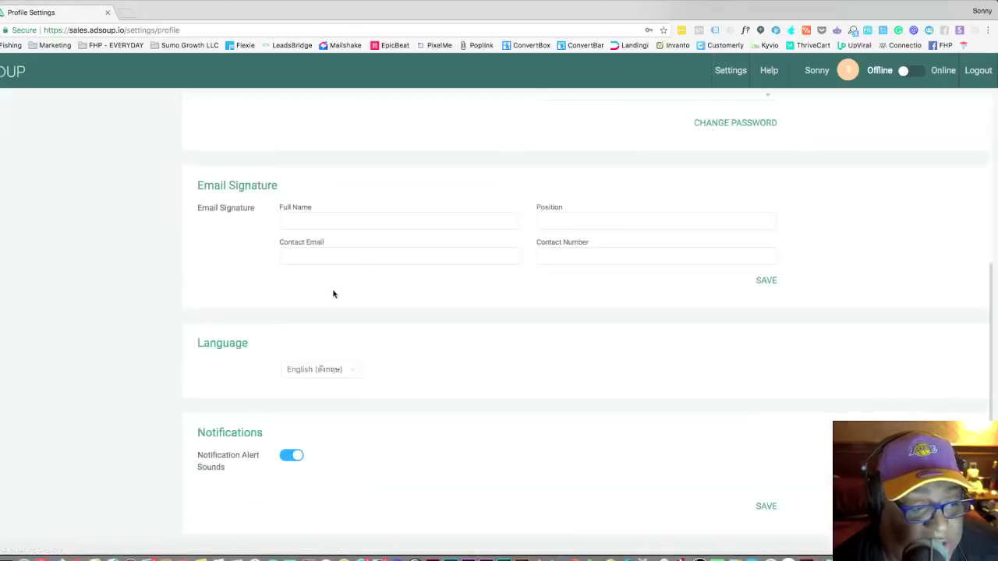
scroll(276, 389, "up", 5)
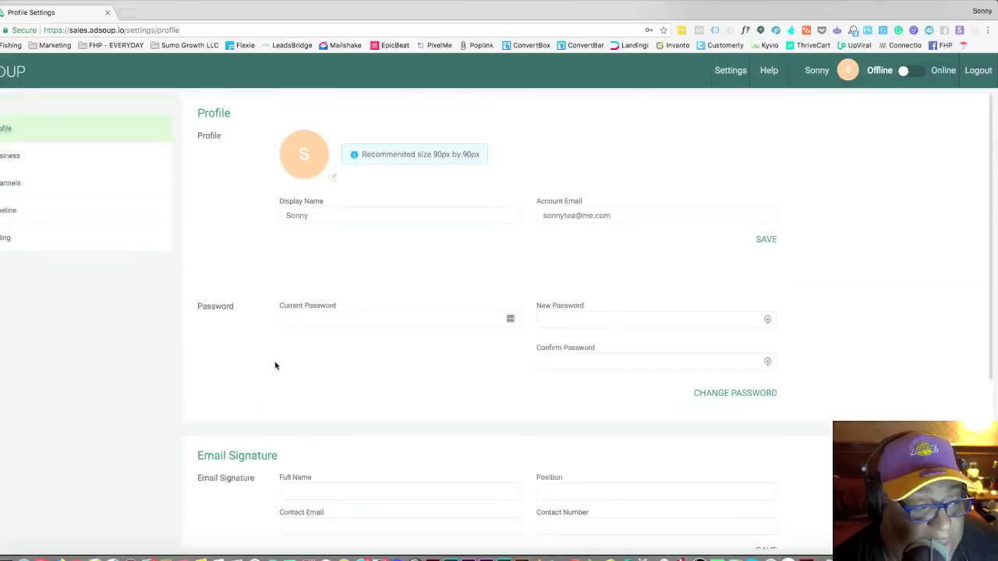
left_click(5, 155)
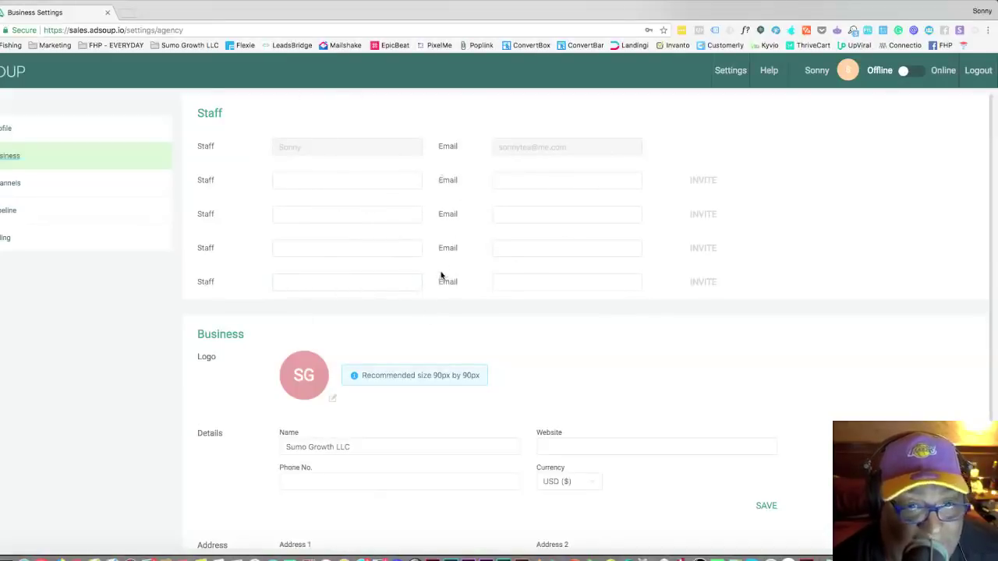
Browse the Channels list (Email, Custom Leads, Live Chat, Facebook, down to Apps) and return to the top.
scroll(372, 363, "down", 4)
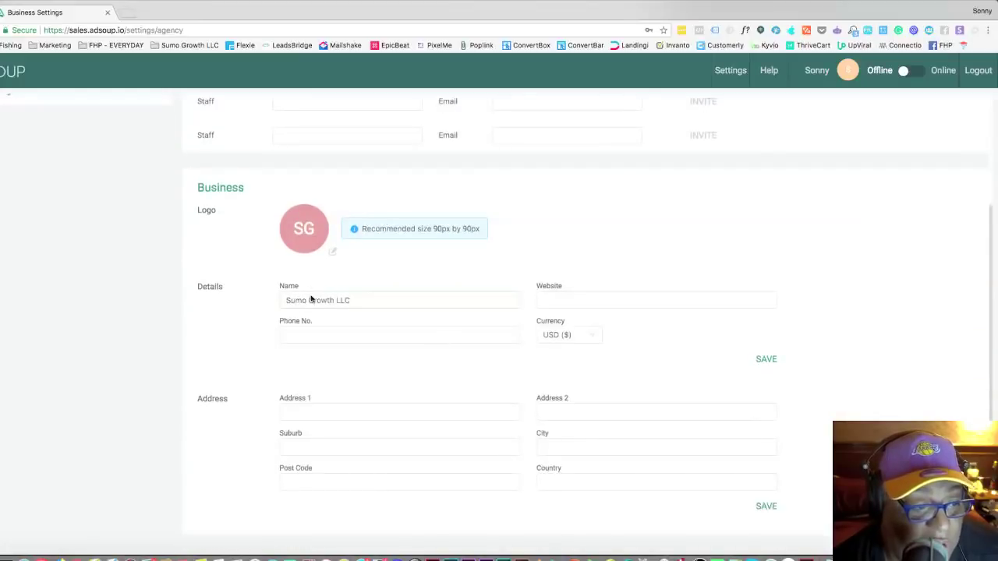
scroll(325, 373, "up", 4)
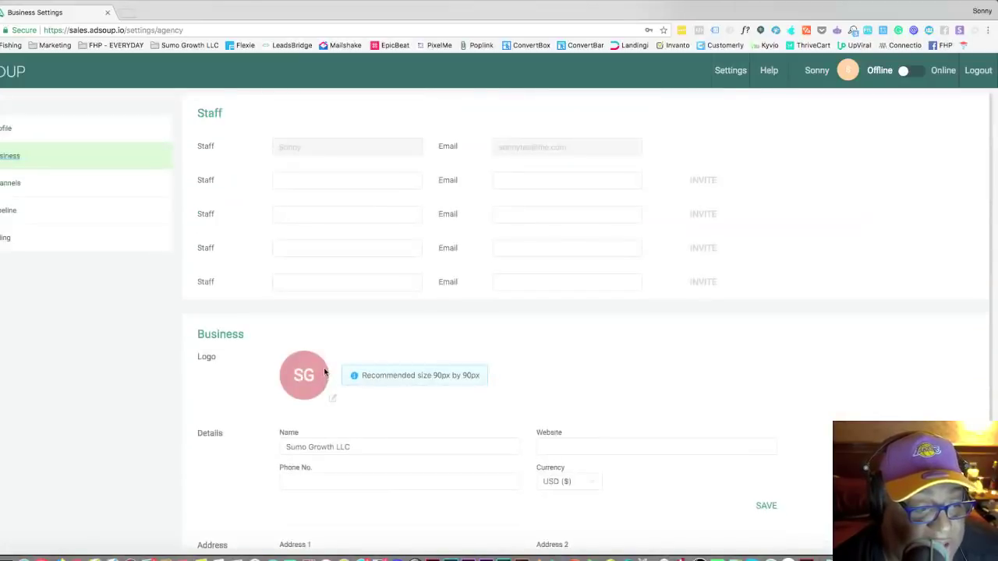
left_click(12, 187)
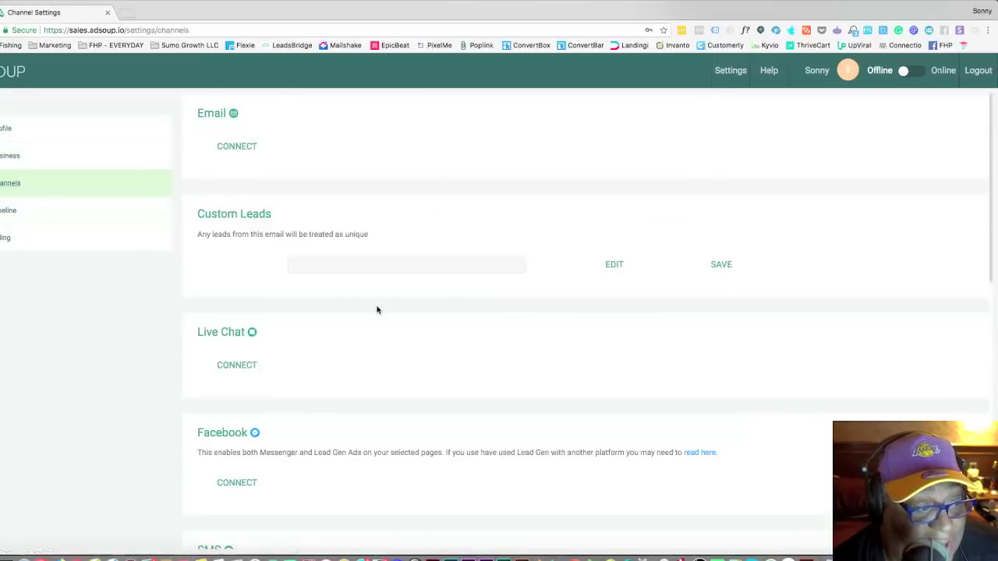
scroll(356, 258, "down", 9)
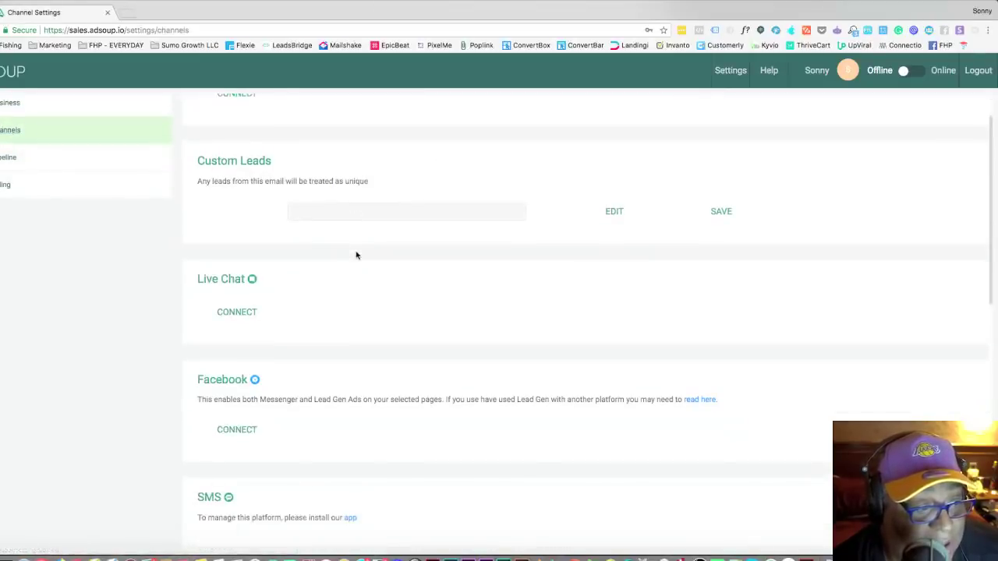
scroll(358, 263, "down", 5)
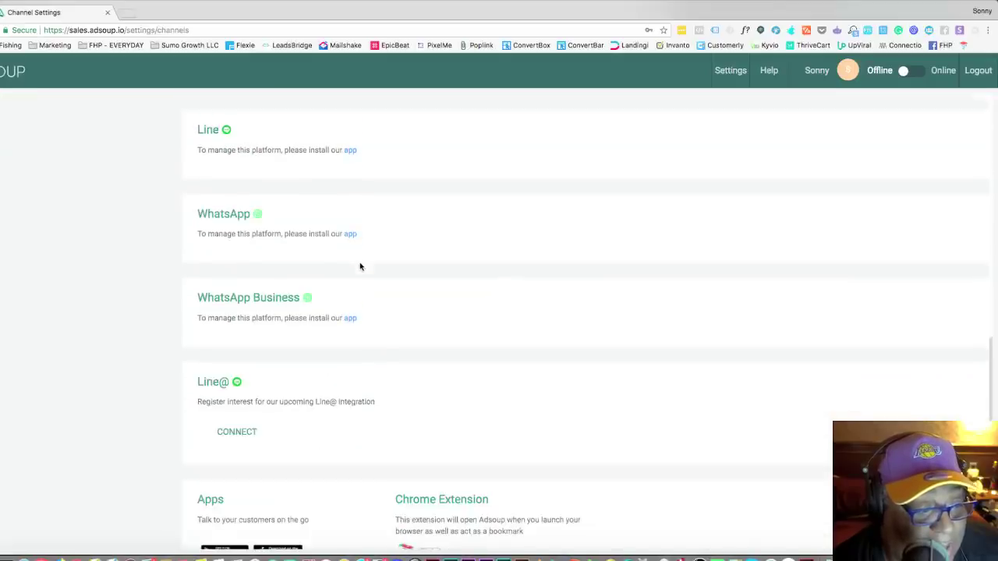
scroll(359, 265, "up", 12)
scroll(272, 239, "down", 15)
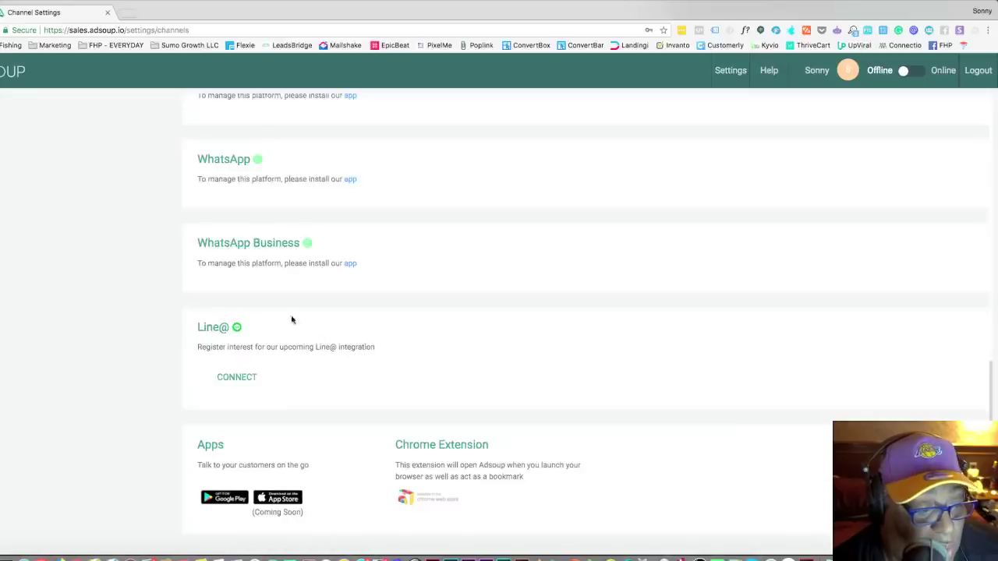
scroll(306, 392, "up", 15)
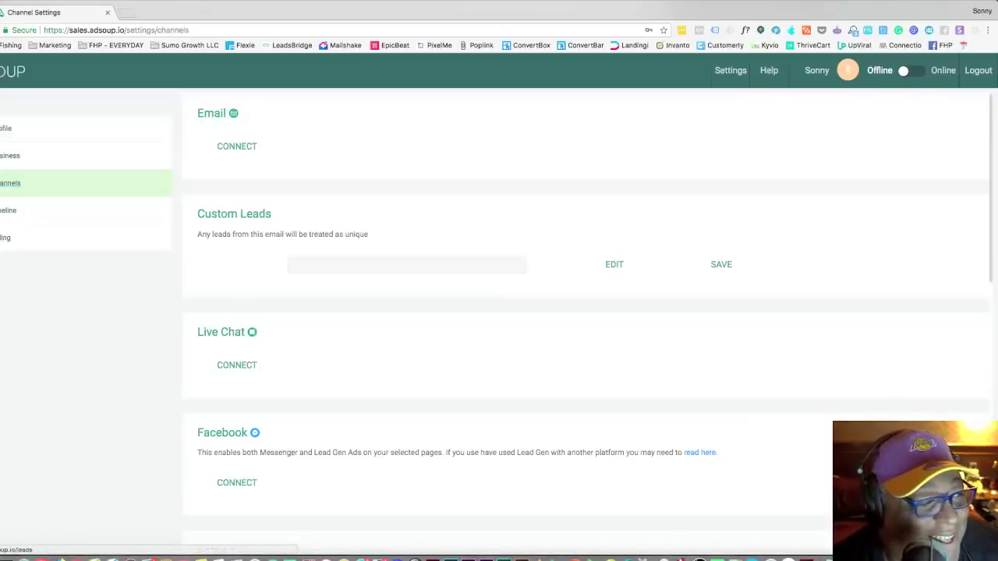
Go back to the Leads pipeline and open the Working lead's welcome conversation.
left_click(6, 209)
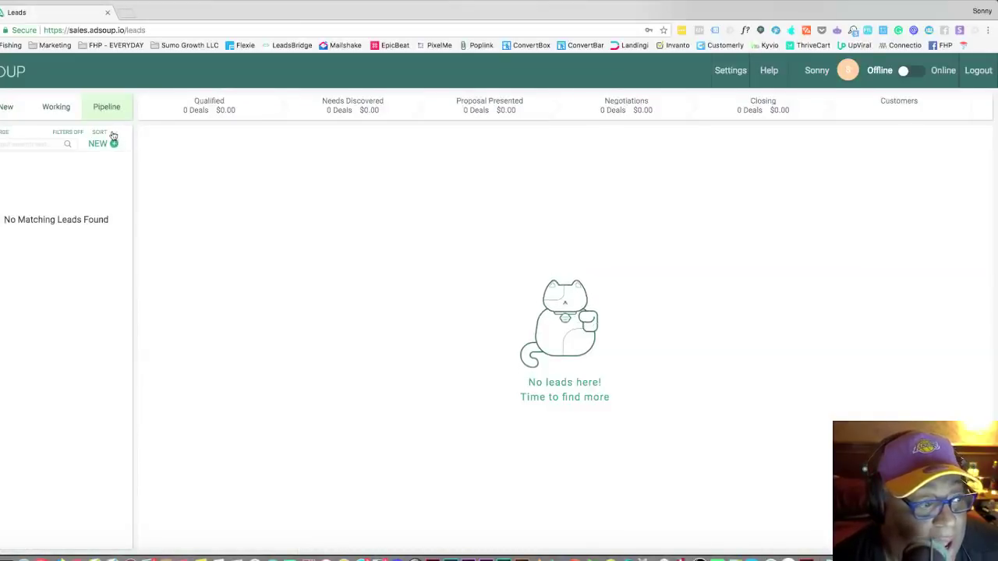
left_click(61, 115)
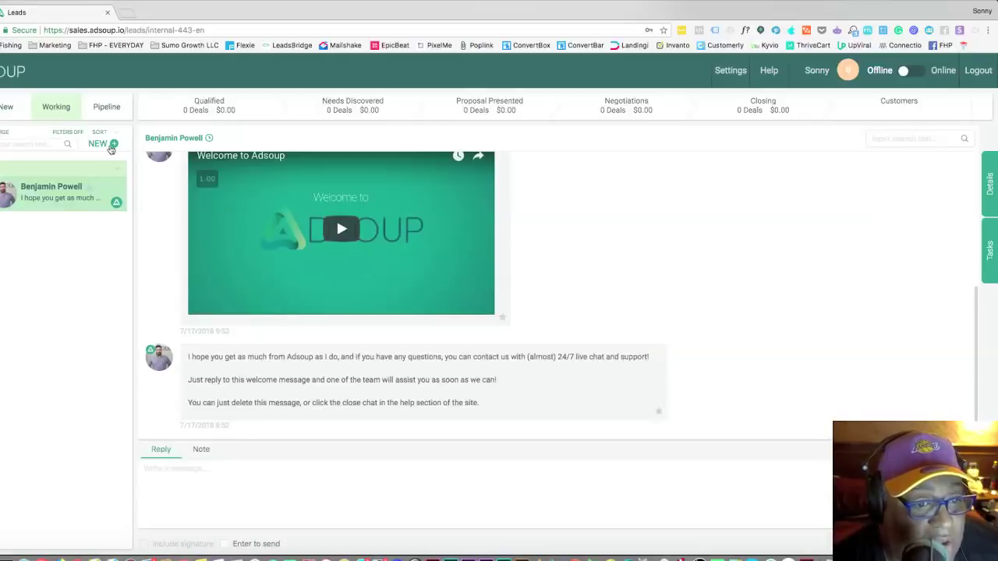
Read the founder's introduction in the welcome thread and bring the Welcome to Adsoup video into view.
mouse_move(211, 180)
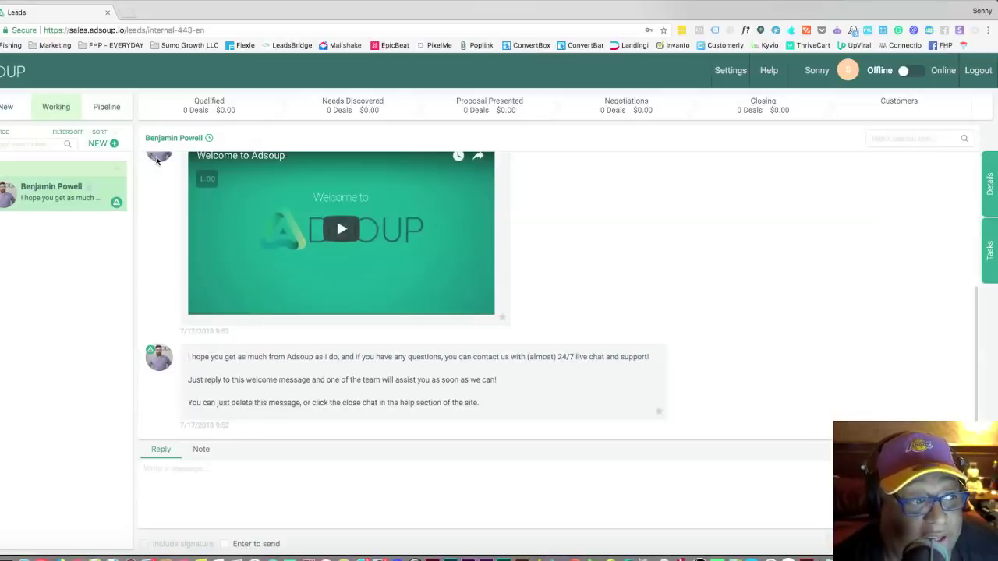
mouse_move(231, 186)
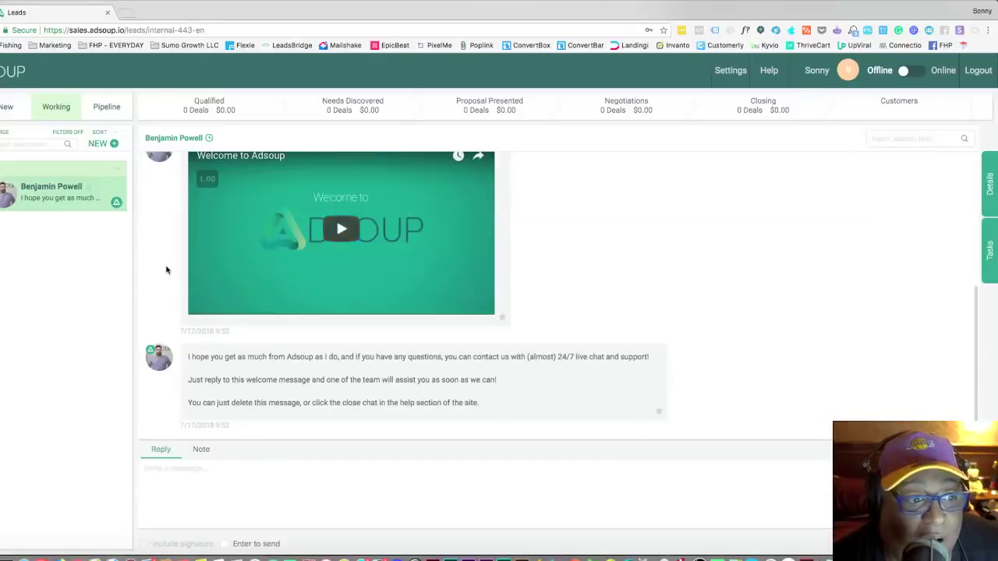
scroll(167, 268, "up", 5)
scroll(167, 268, "down", 2)
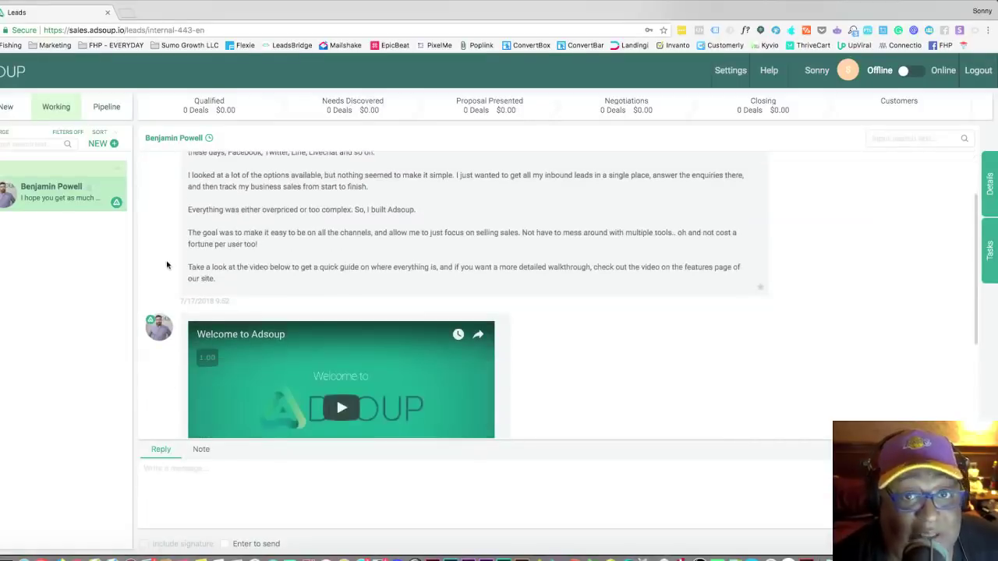